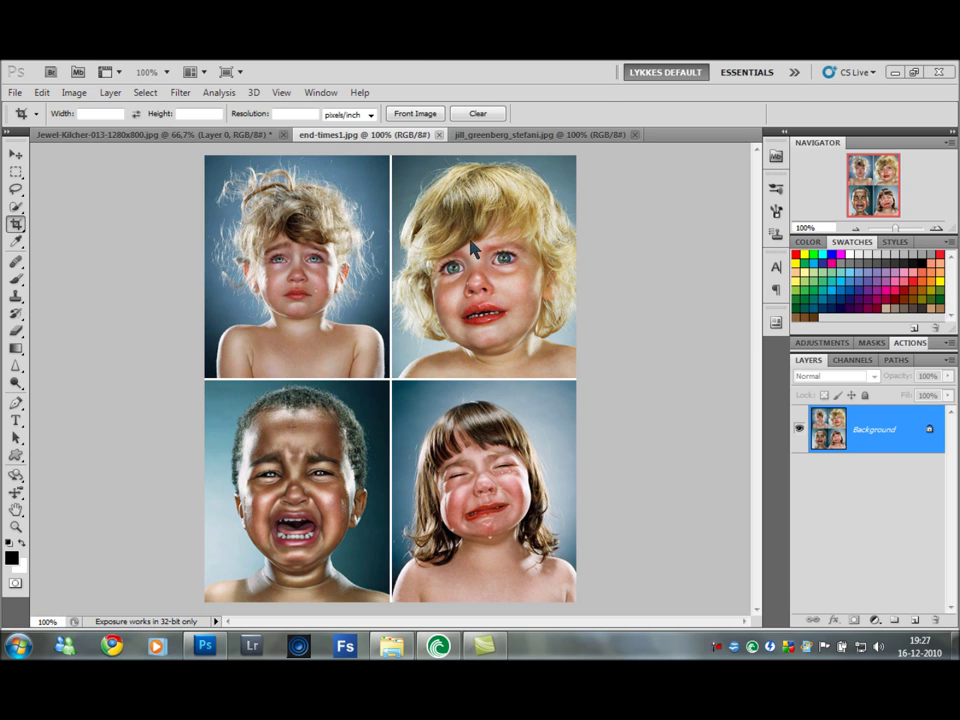
# Review the Stefani and end-times1 portraits, then switch to Jewel-Kilcher-013-1280x800.jpg
pyautogui.click(475, 135)
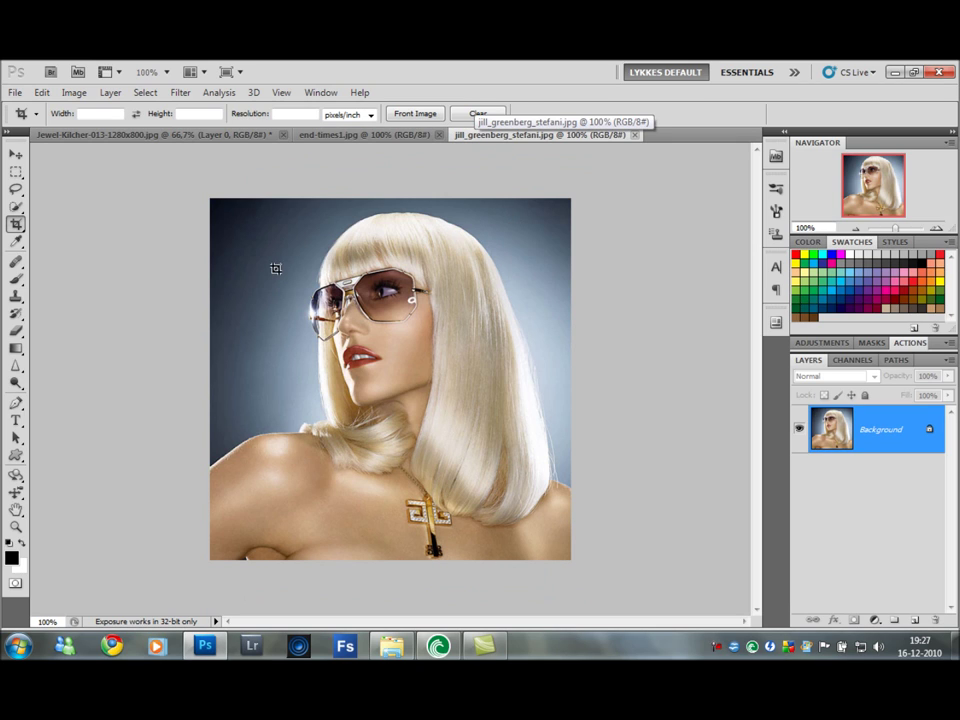
pyautogui.click(394, 138)
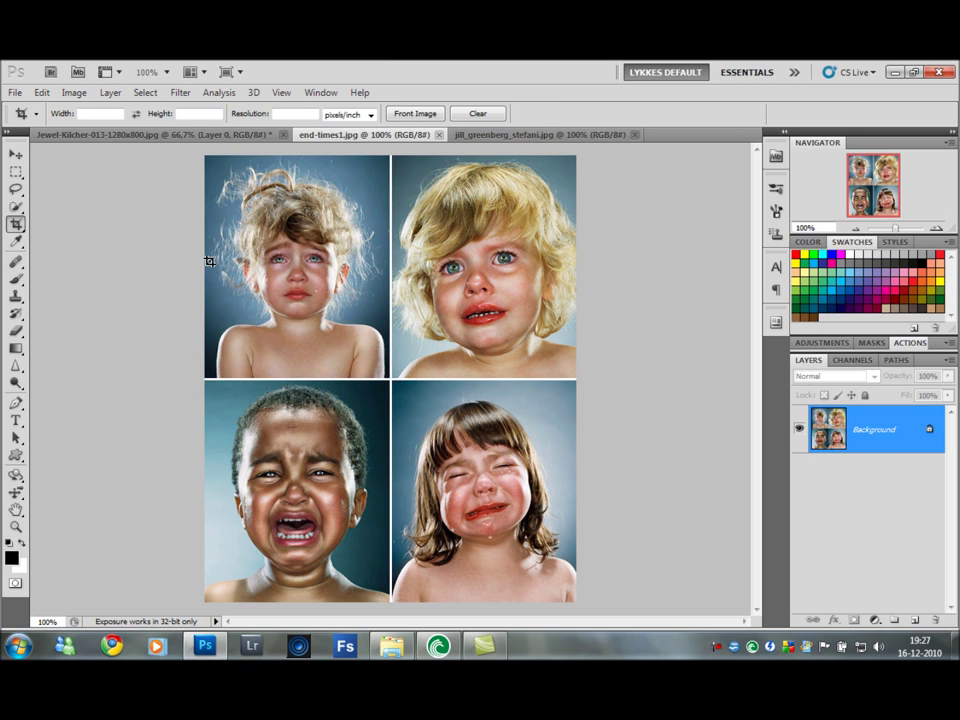
pyautogui.click(178, 138)
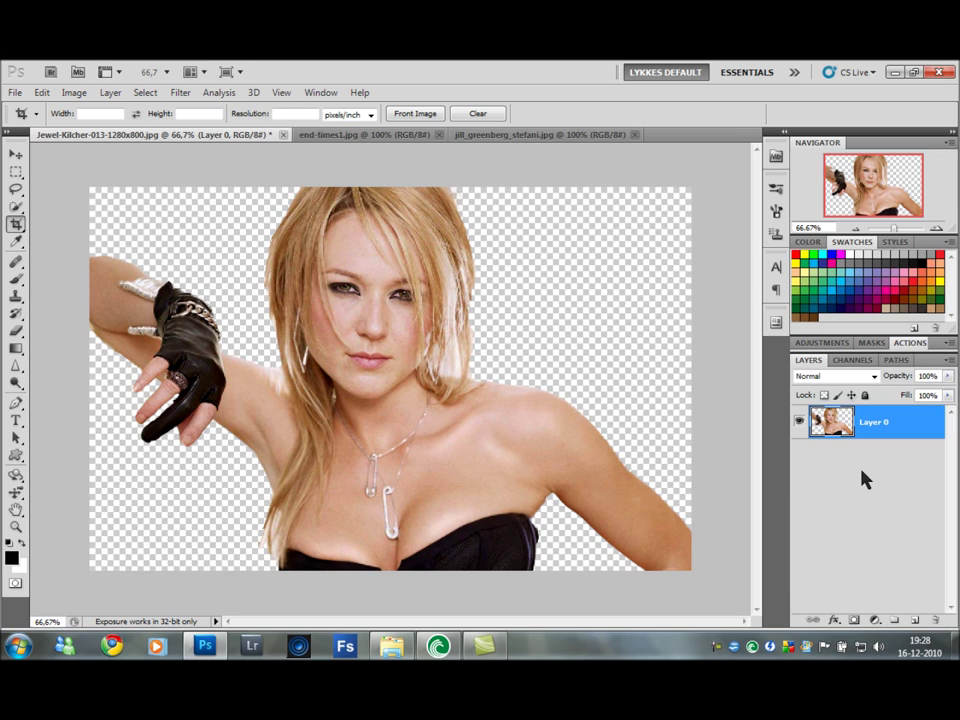
# Create an empty Layer 1 and place it below the portrait's Layer 0
pyautogui.keyDown('ctrl'); pyautogui.click(914, 622); pyautogui.keyUp('ctrl')
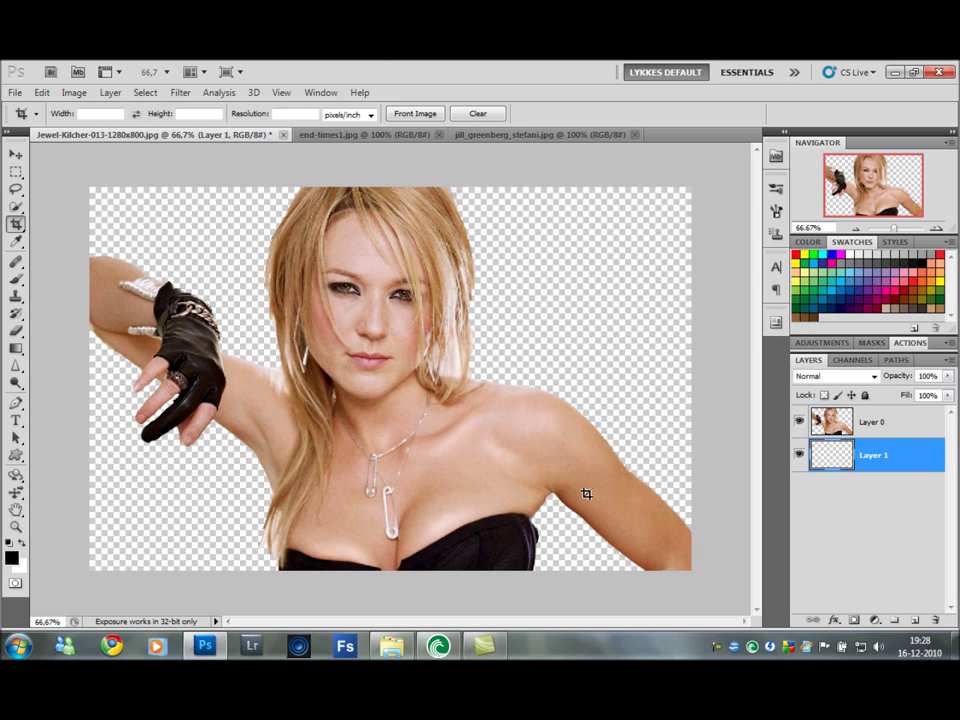
# Set the foreground colour to white and the background colour to blue #4673a5
pyautogui.click(22, 543)
pyautogui.click(20, 565)
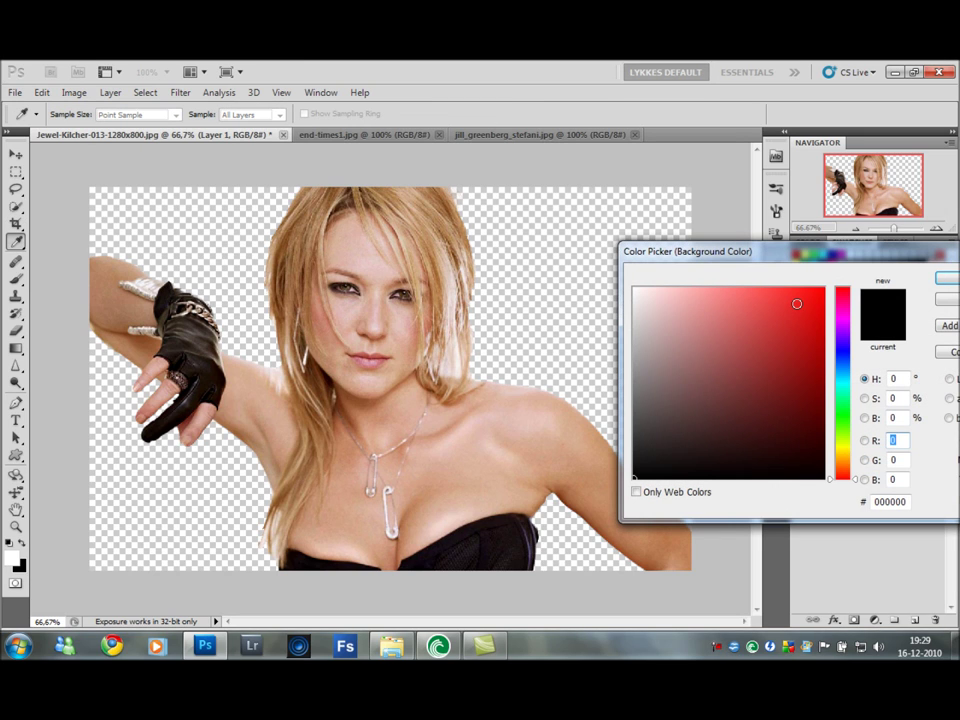
pyautogui.click(846, 374)
pyautogui.moveTo(846, 374); pyautogui.dragTo(846, 369)
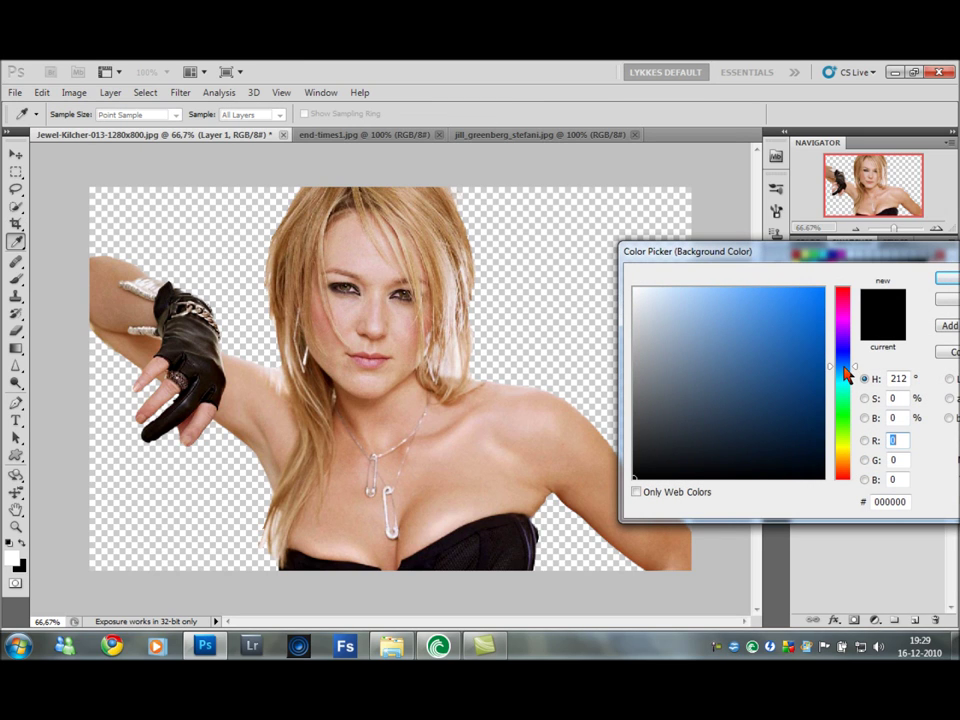
pyautogui.click(752, 351)
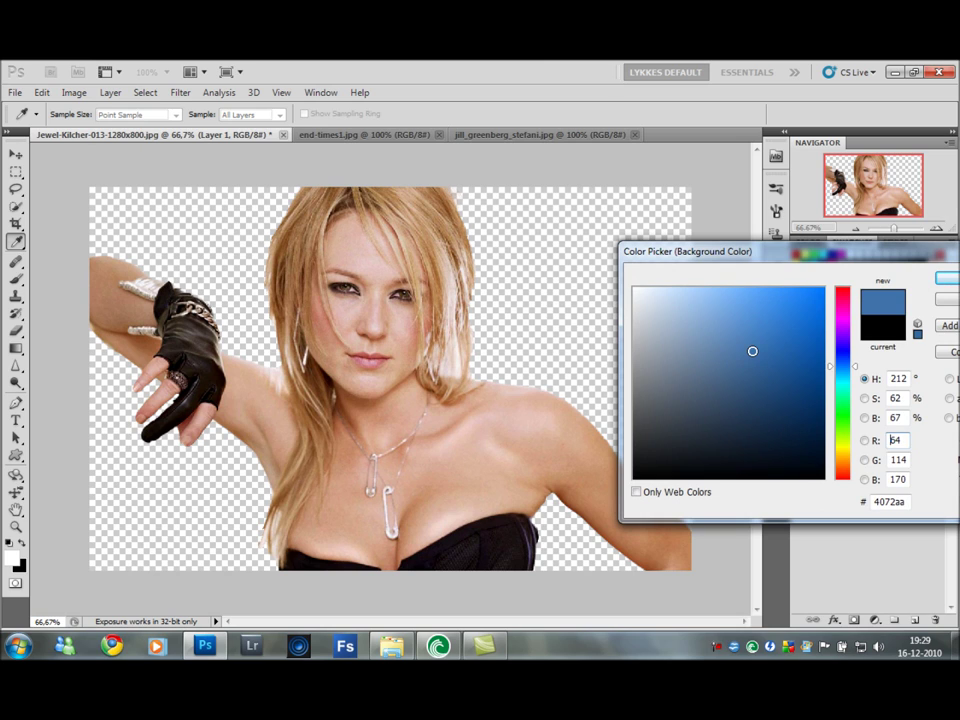
pyautogui.click(743, 357)
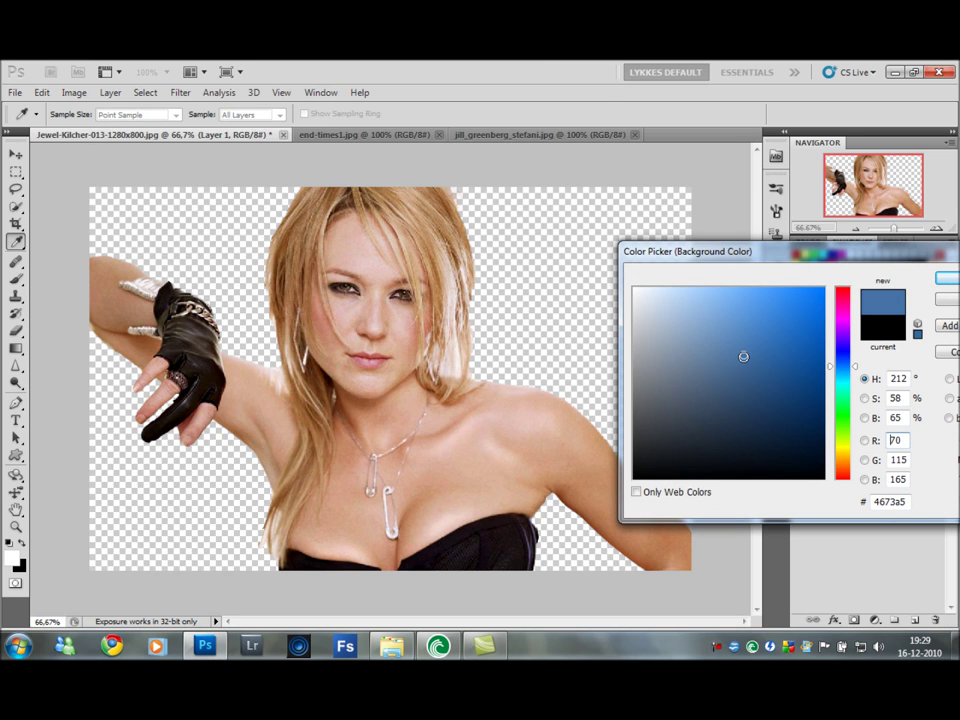
pyautogui.click(948, 279)
pyautogui.press('c')
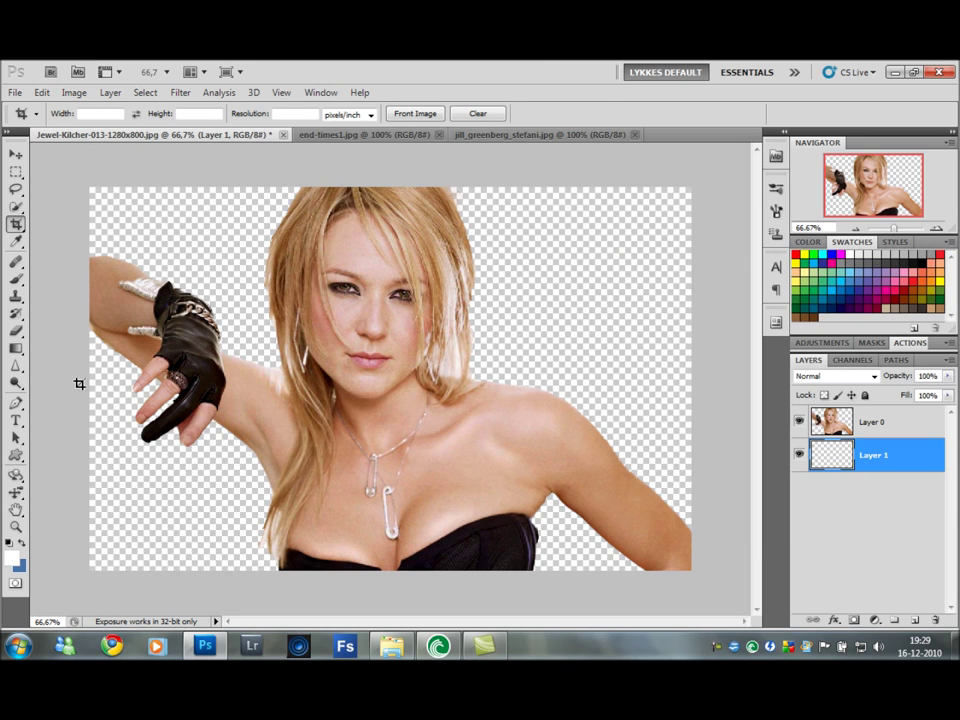
pyautogui.click(17, 349)
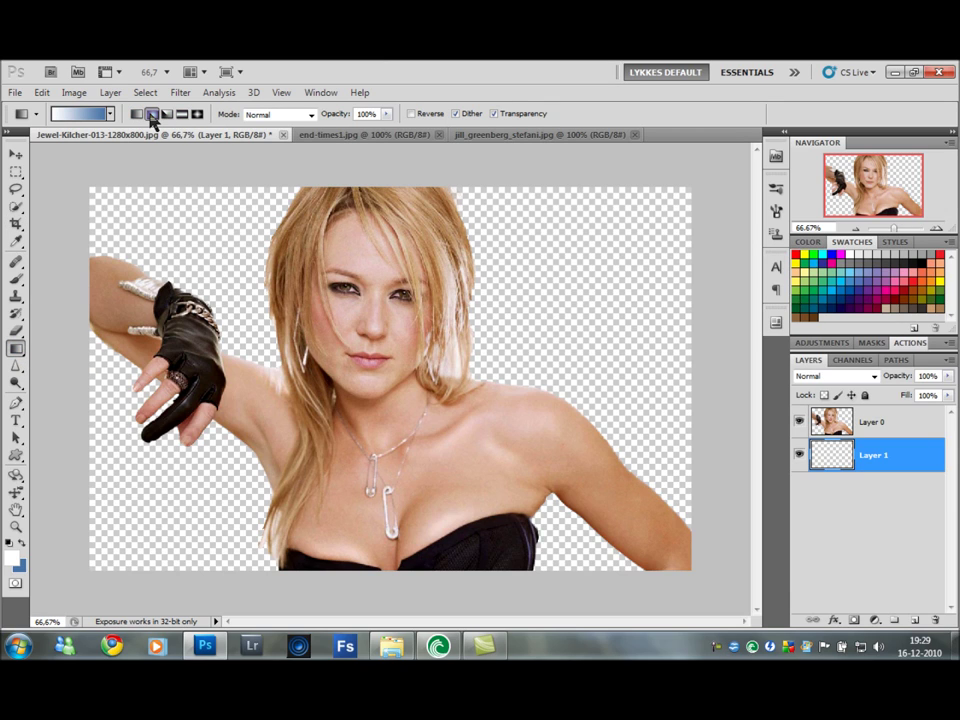
# Draw a radial Foreground to Background gradient on Layer 1, centred between the eyes
pyautogui.click(78, 114)
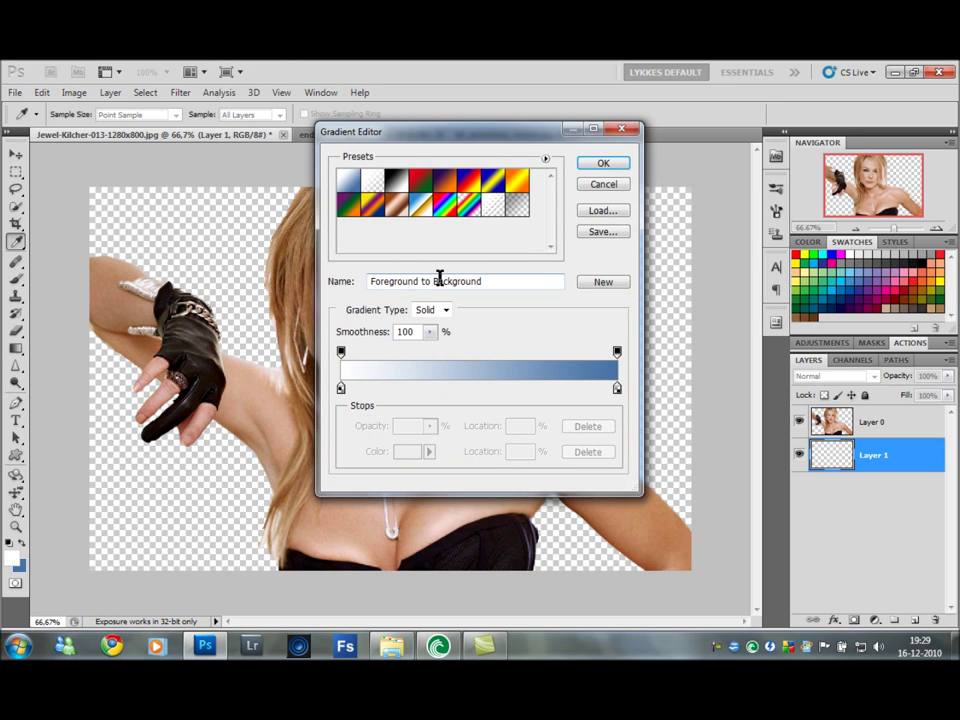
pyautogui.click(600, 162)
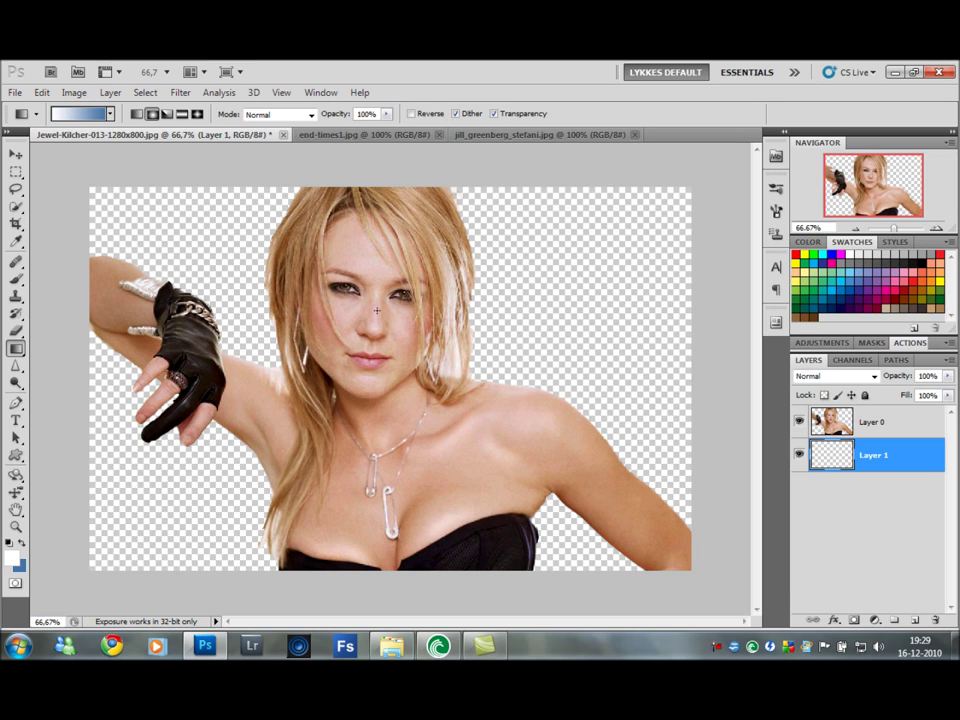
pyautogui.moveTo(377, 311); pyautogui.dragTo(132, 238)
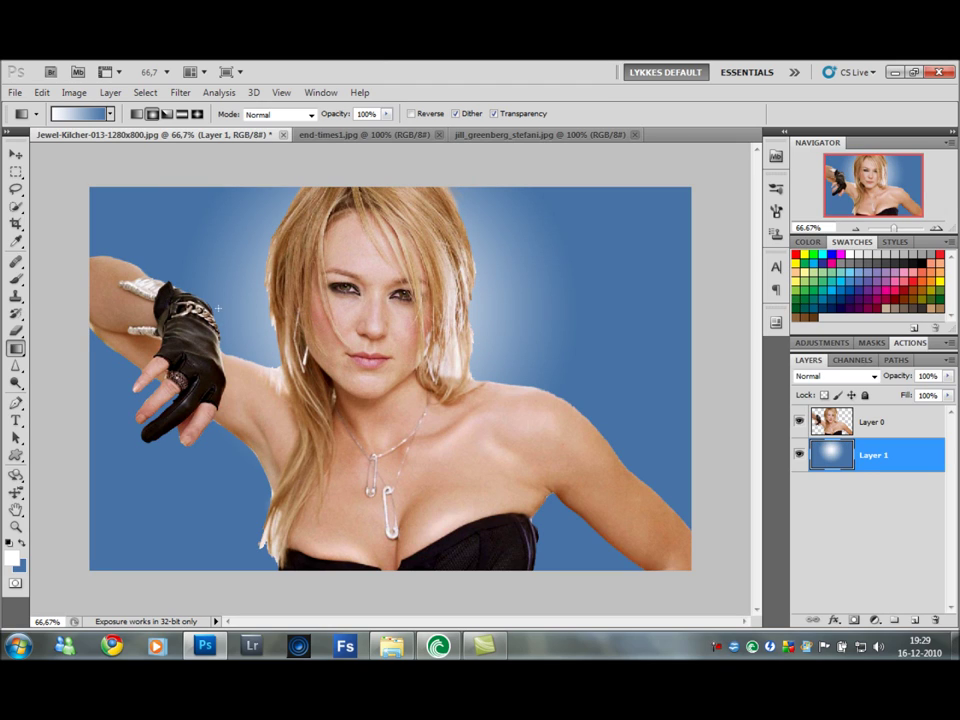
pyautogui.moveTo(384, 288); pyautogui.dragTo(117, 263)
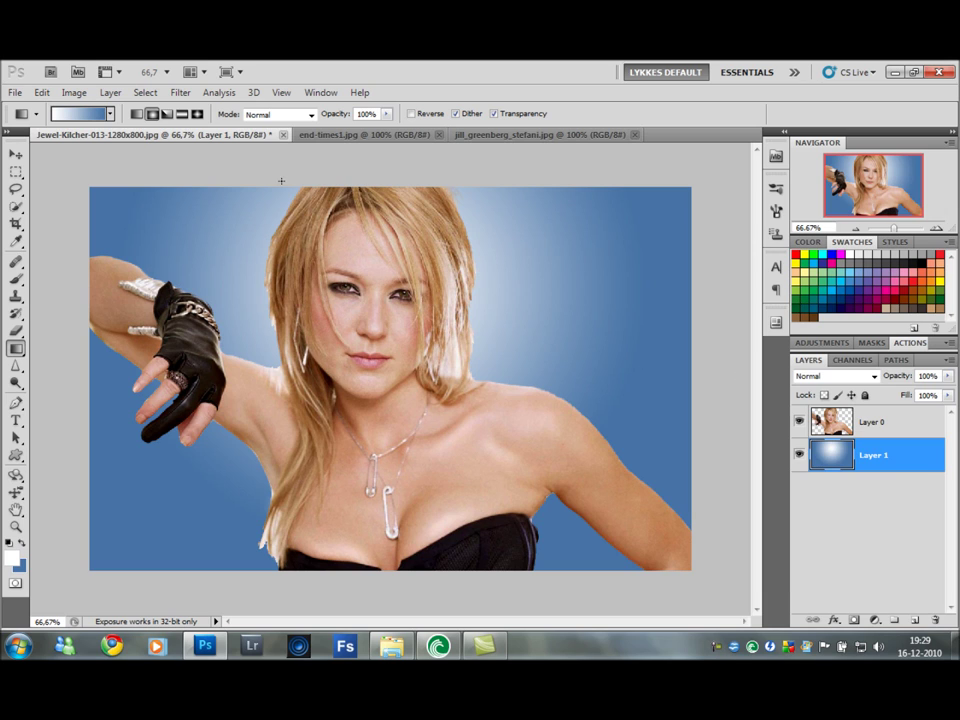
# Convert the image to Lab Color with merged layers and select the Lightness channel
pyautogui.click(75, 92)
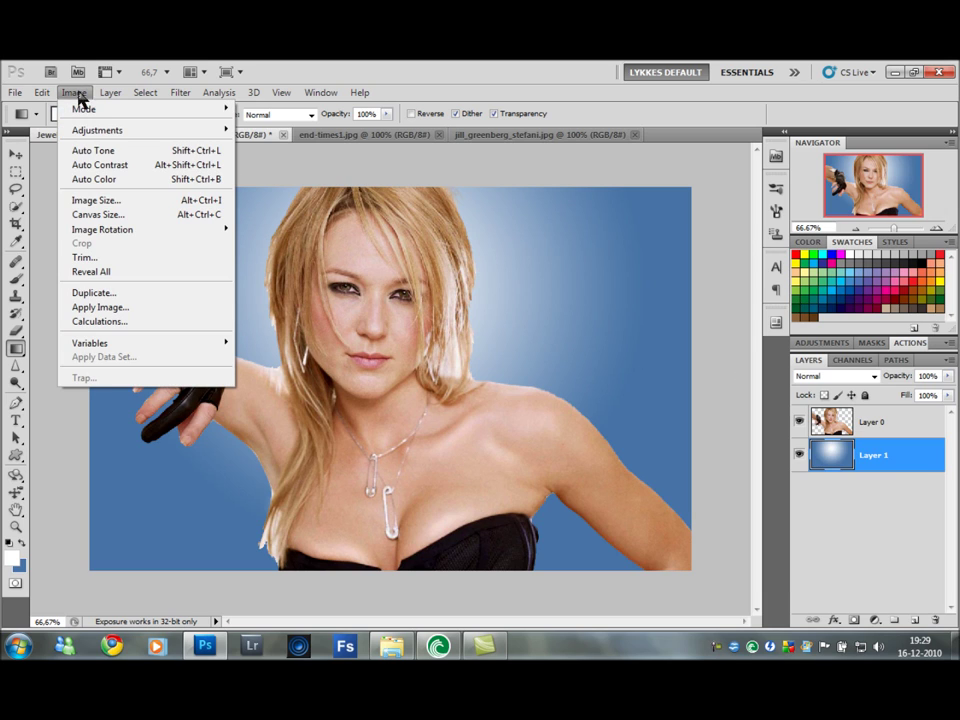
pyautogui.moveTo(205, 109)
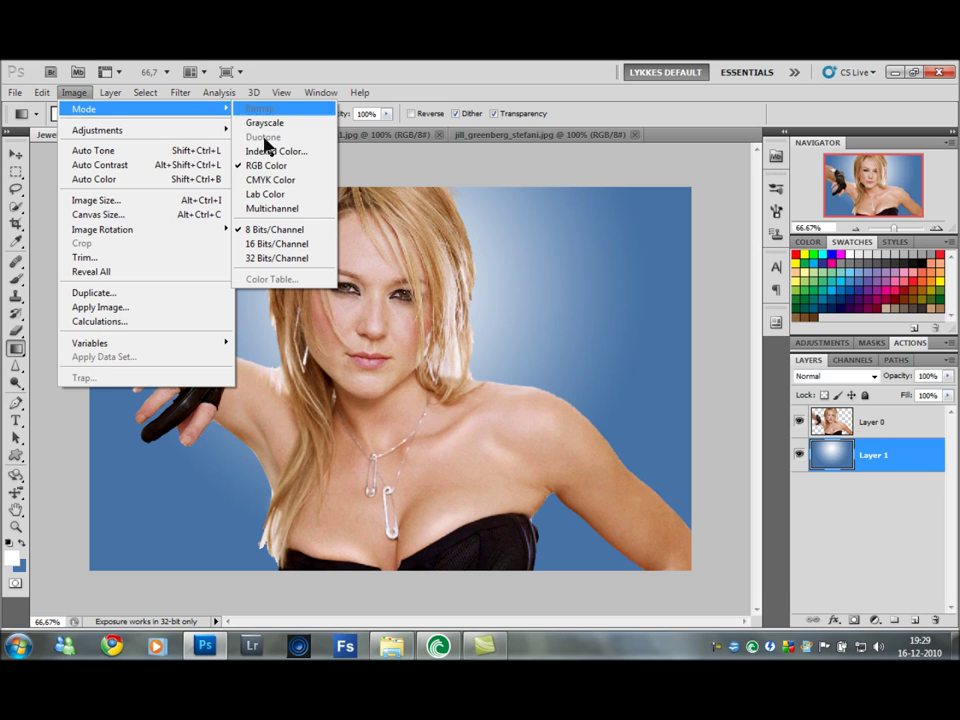
pyautogui.click(270, 195)
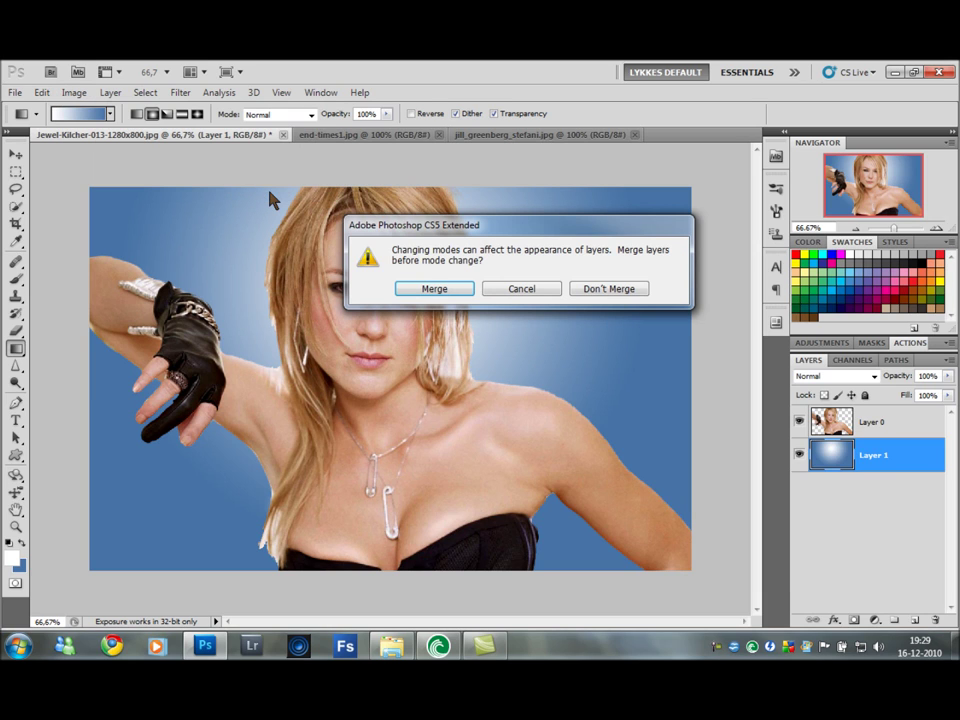
pyautogui.click(432, 289)
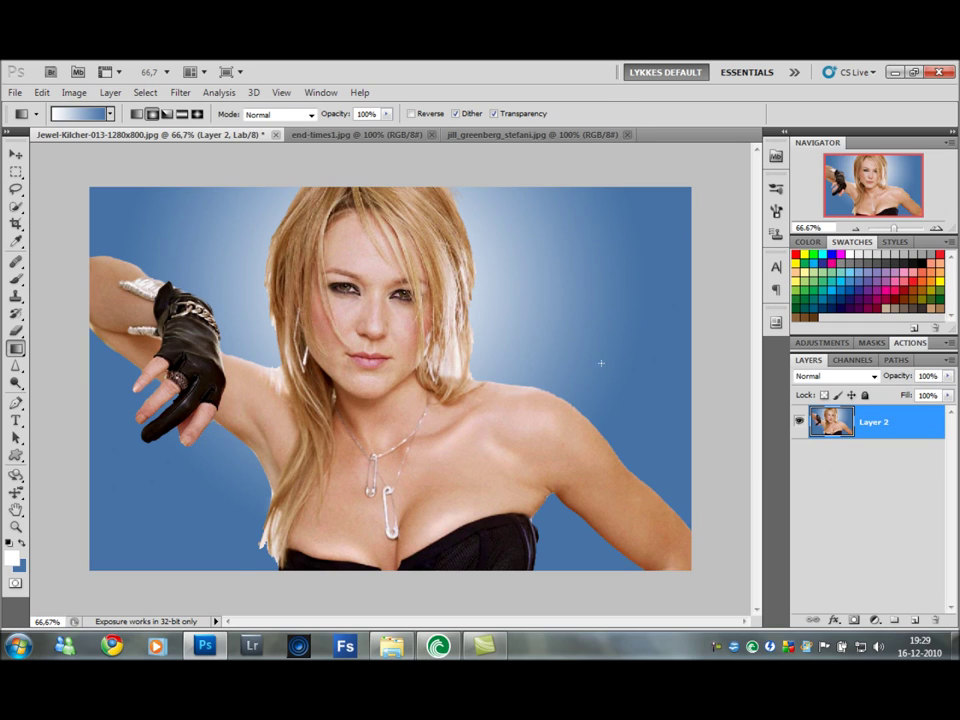
pyautogui.click(846, 364)
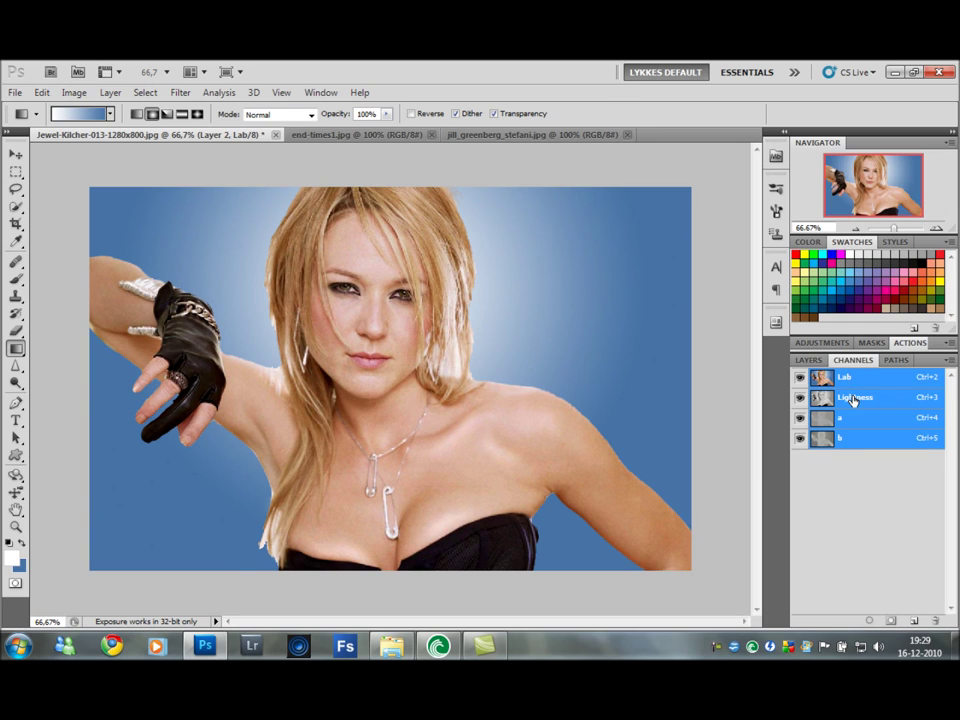
pyautogui.click(853, 400)
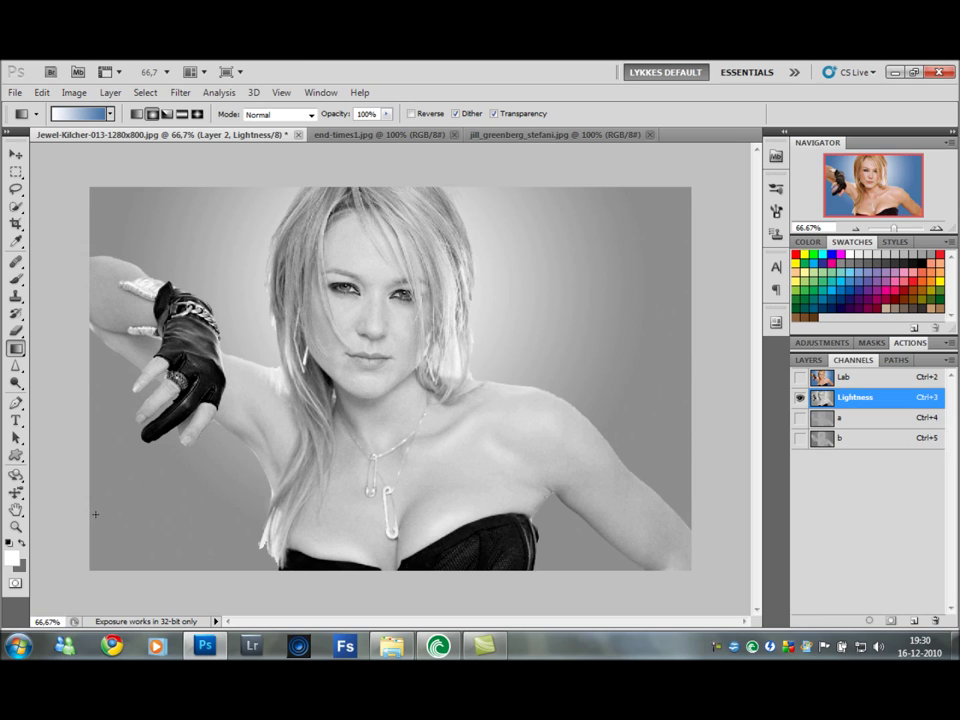
# Switch to the Burn tool (Shadows, 19% exposure) and zoom to 100% with a 40 px brush
pyautogui.click(15, 386)
pyautogui.rightClick(15, 386)
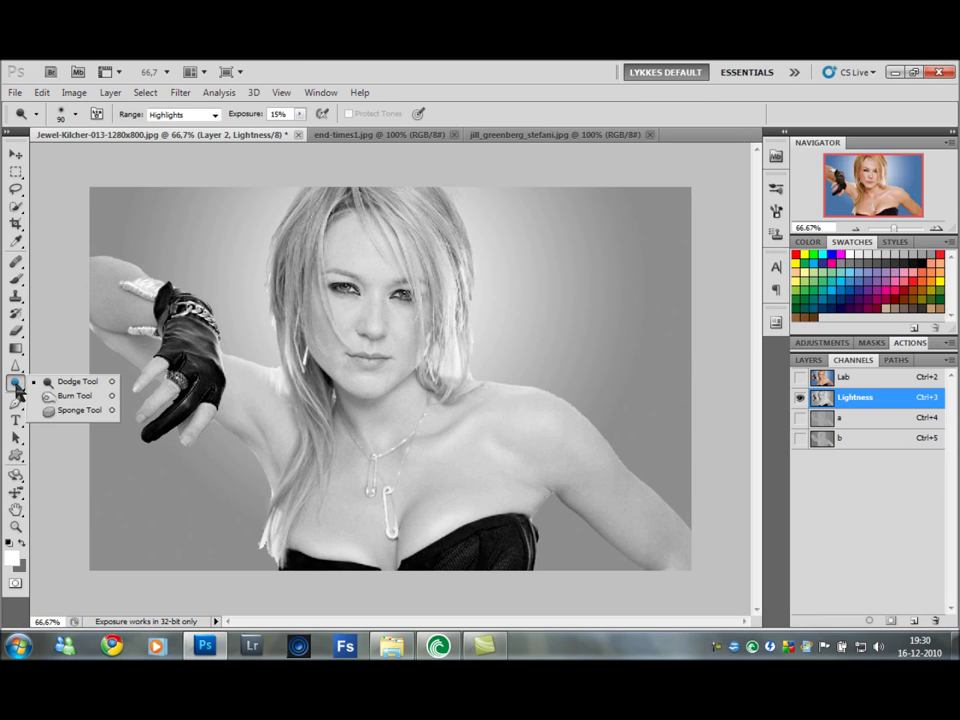
pyautogui.click(69, 398)
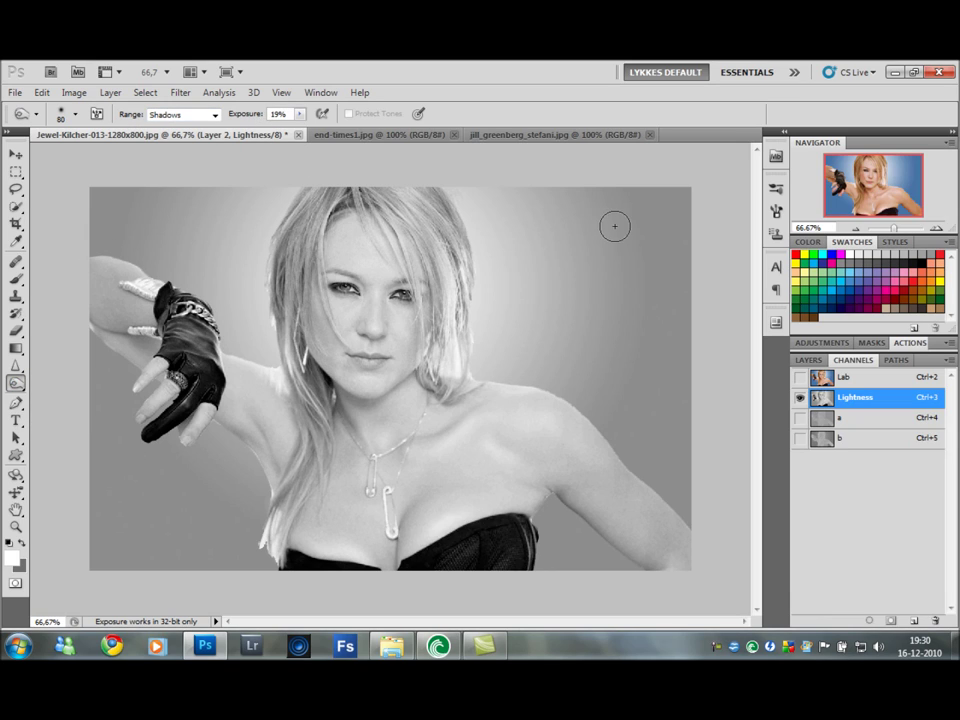
pyautogui.click(936, 229)
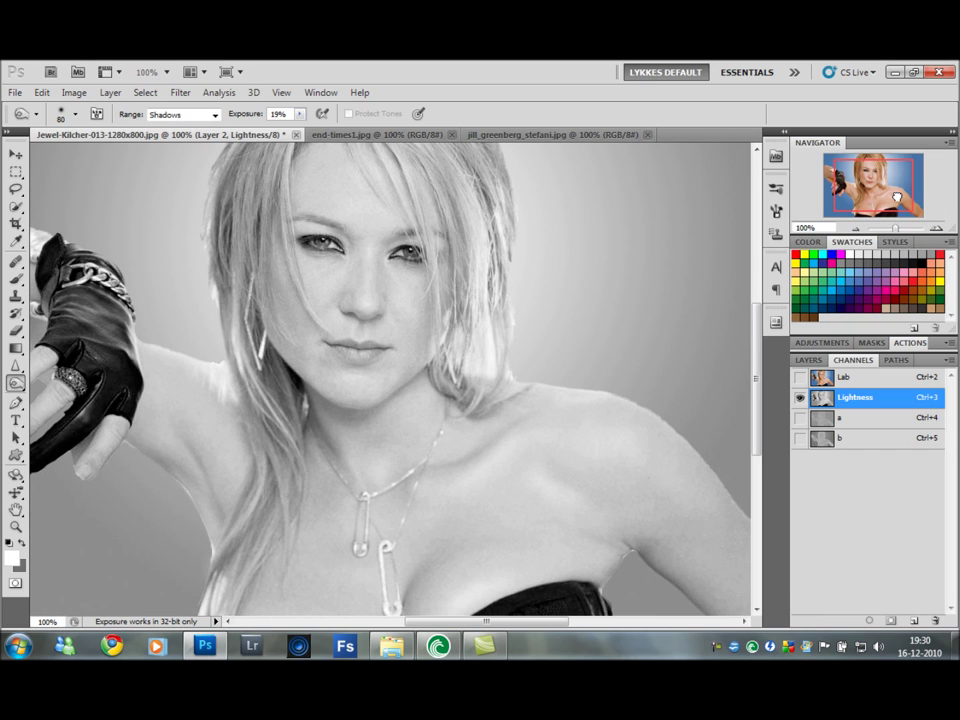
pyautogui.scroll(3, 674, 149)
pyautogui.press('[')
pyautogui.press('[')
pyautogui.press('[')
pyautogui.press('[')
pyautogui.press('[')
pyautogui.press('[')
pyautogui.press('[')
pyautogui.press('[')
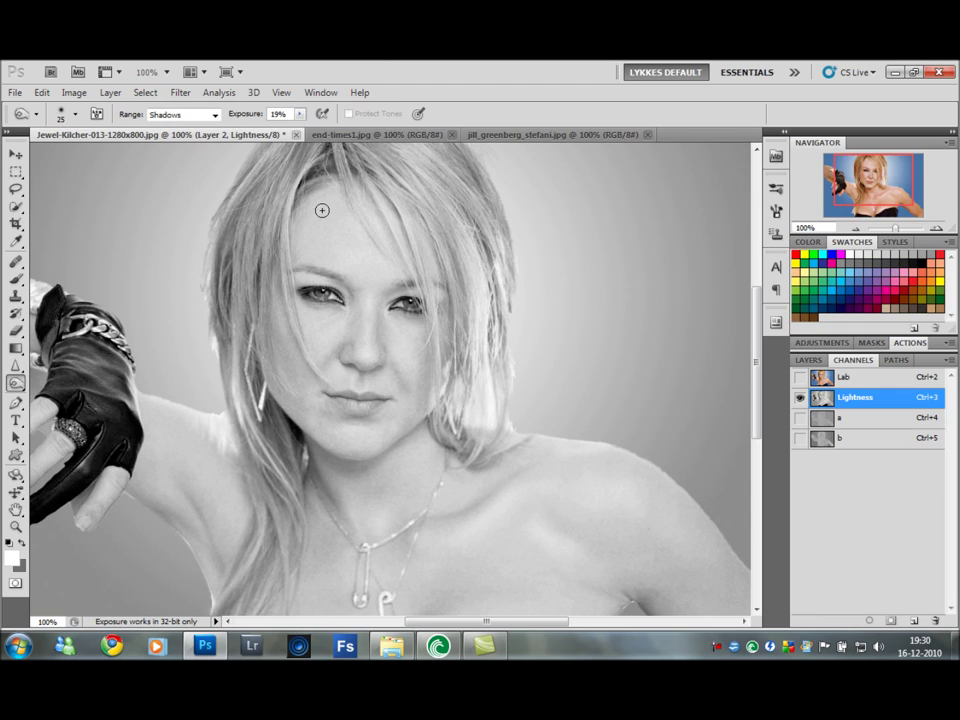
pyautogui.press(']')
pyautogui.press(']')
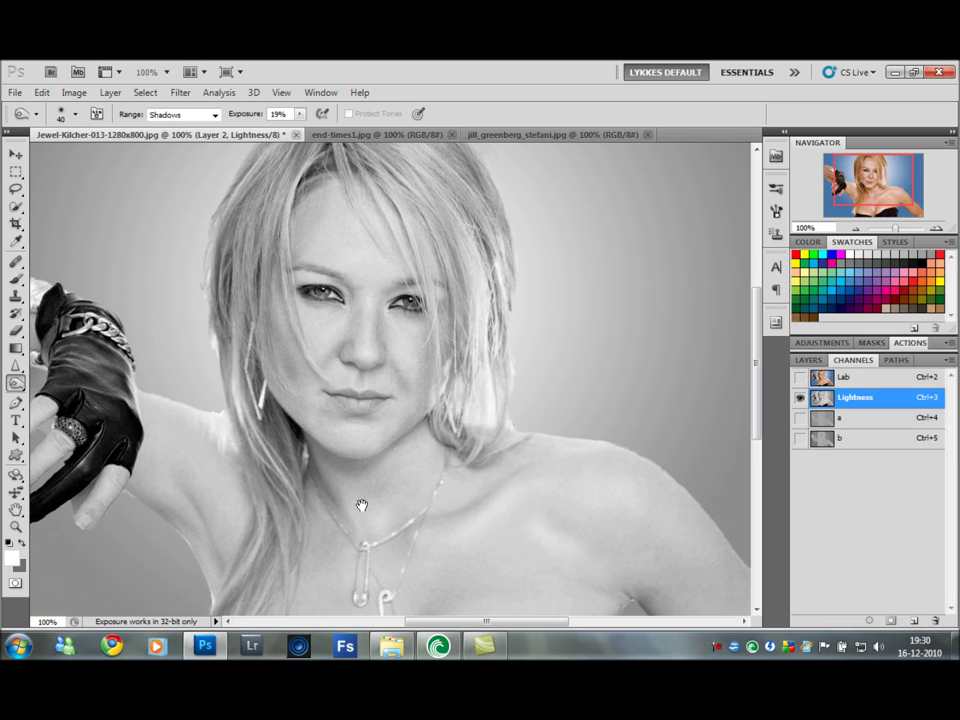
# Burn the right shoulder and armpit shadows with a 45–50 px brush
pyautogui.moveTo(362, 505); pyautogui.dragTo(362, 422)
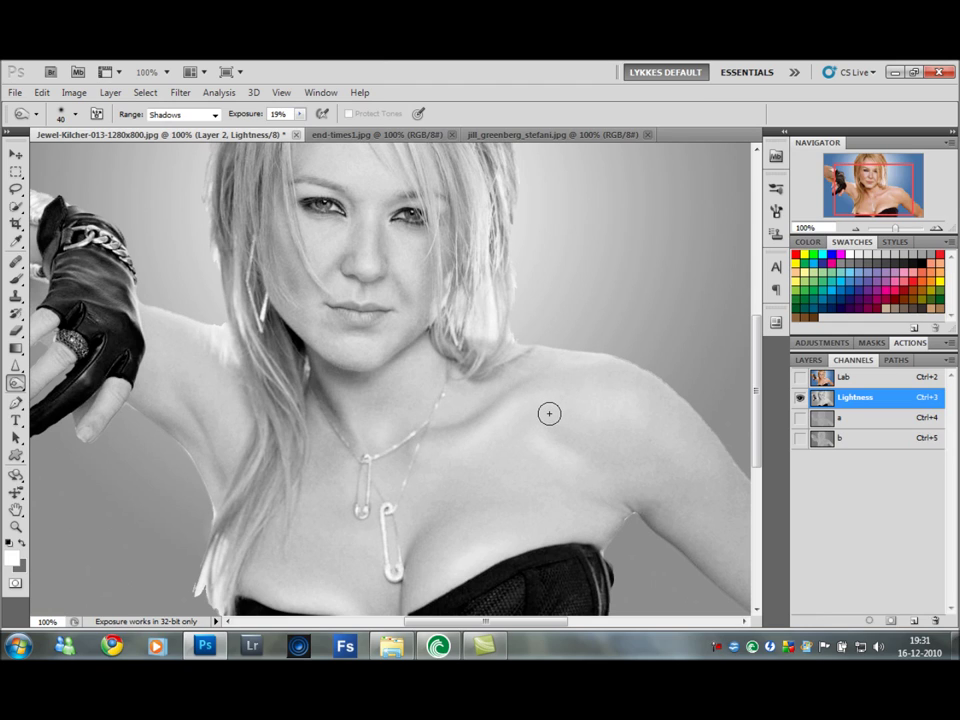
pyautogui.press(']')
pyautogui.moveTo(592, 444)
pyautogui.mouseDown()
pyautogui.moveTo(651, 457)
pyautogui.moveTo(592, 394)
pyautogui.moveTo(561, 378)
pyautogui.moveTo(608, 371)
pyautogui.moveTo(656, 403)
pyautogui.mouseUp()
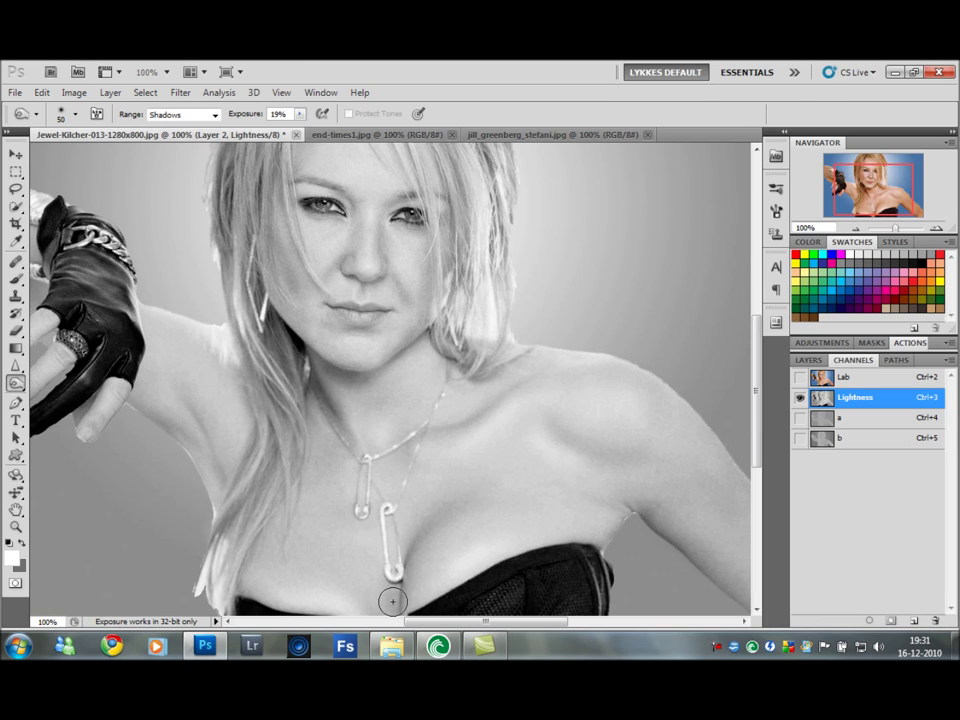
pyautogui.press(']')
pyautogui.press(']')
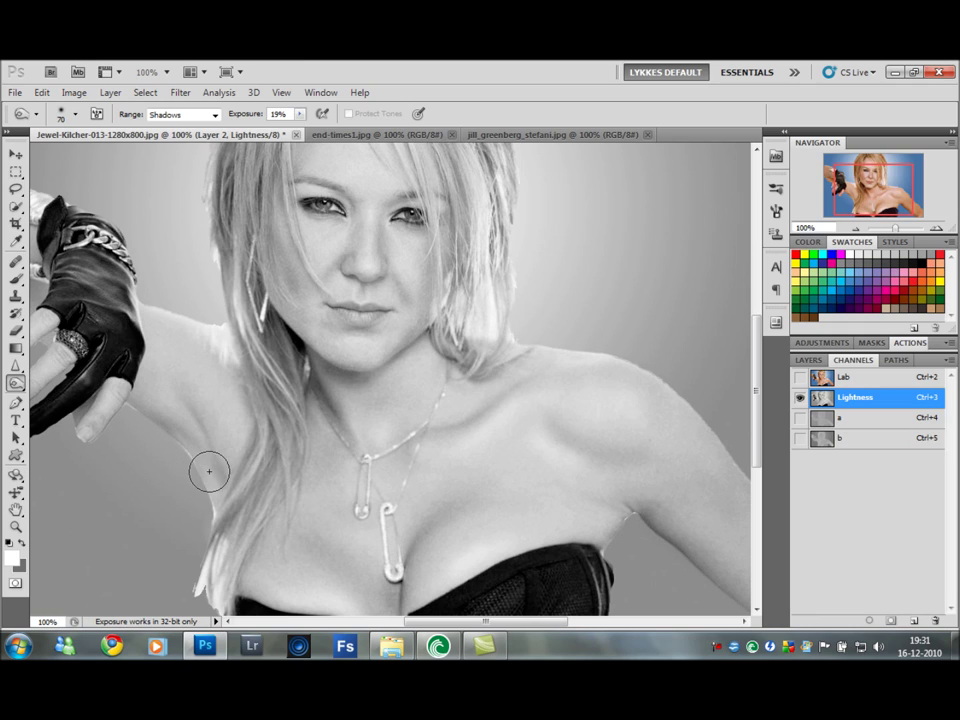
pyautogui.press('[')
pyautogui.press('[')
pyautogui.press('[')
pyautogui.moveTo(194, 419)
pyautogui.mouseDown()
pyautogui.moveTo(219, 468)
pyautogui.moveTo(233, 373)
pyautogui.moveTo(216, 351)
pyautogui.moveTo(264, 458)
pyautogui.mouseUp()
pyautogui.moveTo(60, 280)
pyautogui.mouseDown()
pyautogui.moveTo(388, 293)
pyautogui.moveTo(300, 261)
pyautogui.moveTo(330, 272)
pyautogui.moveTo(300, 257)
pyautogui.moveTo(326, 193)
pyautogui.moveTo(366, 221)
pyautogui.moveTo(420, 321)
pyautogui.moveTo(465, 347)
pyautogui.moveTo(389, 436)
pyautogui.moveTo(420, 304)
pyautogui.moveTo(450, 321)
pyautogui.moveTo(429, 268)
pyautogui.moveTo(322, 201)
pyautogui.moveTo(271, 220)
pyautogui.moveTo(508, 369)
pyautogui.moveTo(527, 407)
pyautogui.moveTo(658, 400)
pyautogui.mouseUp()
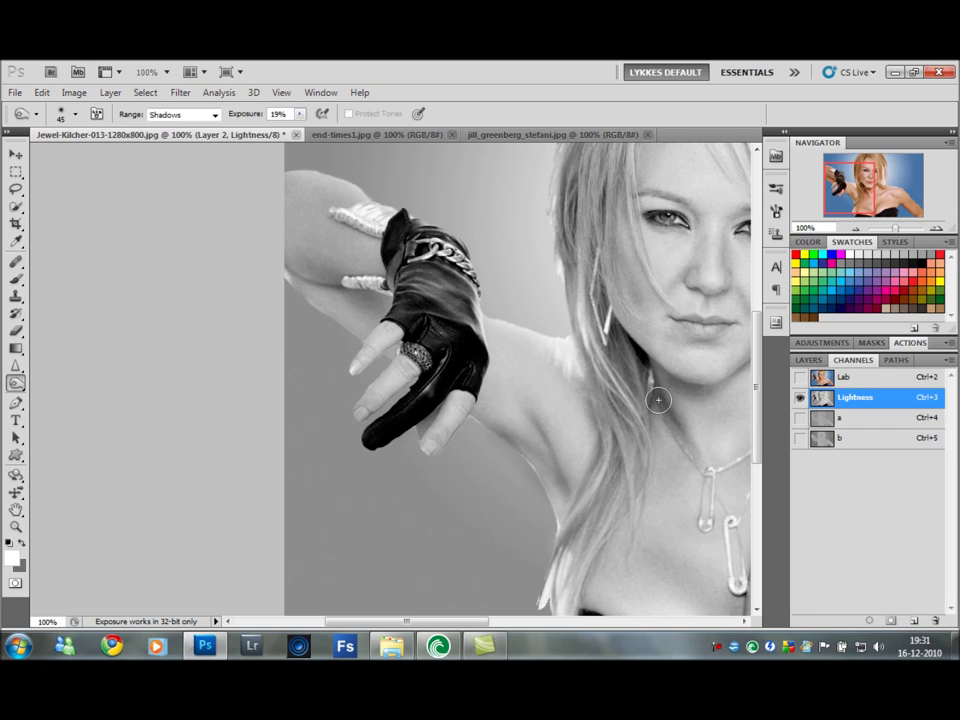
pyautogui.click(856, 229)
pyautogui.click(856, 229)
pyautogui.click(856, 229)
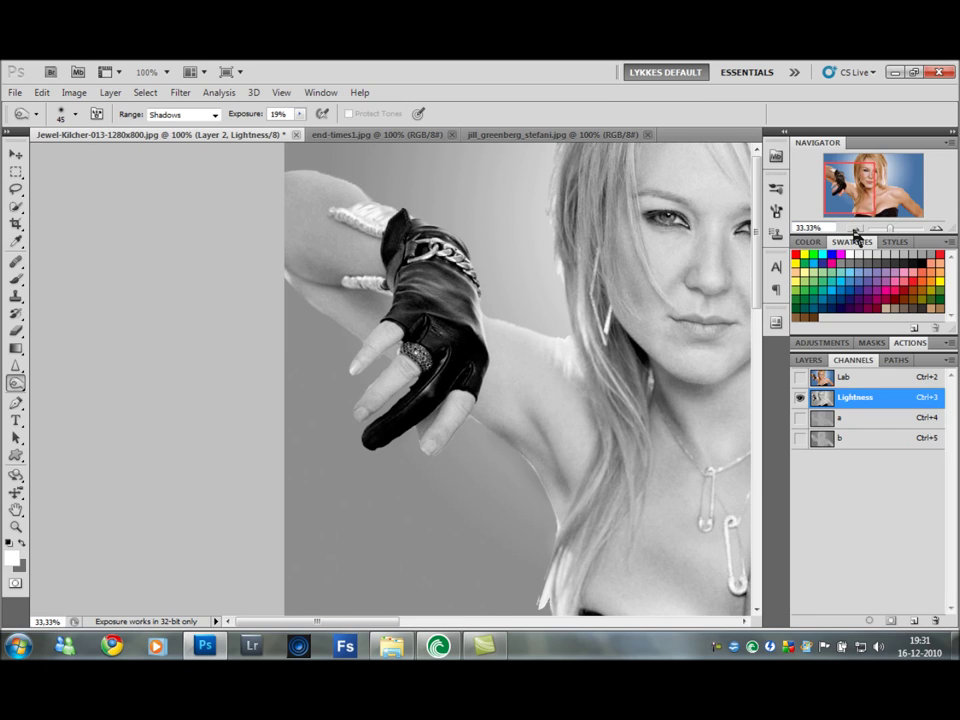
pyautogui.click(936, 228)
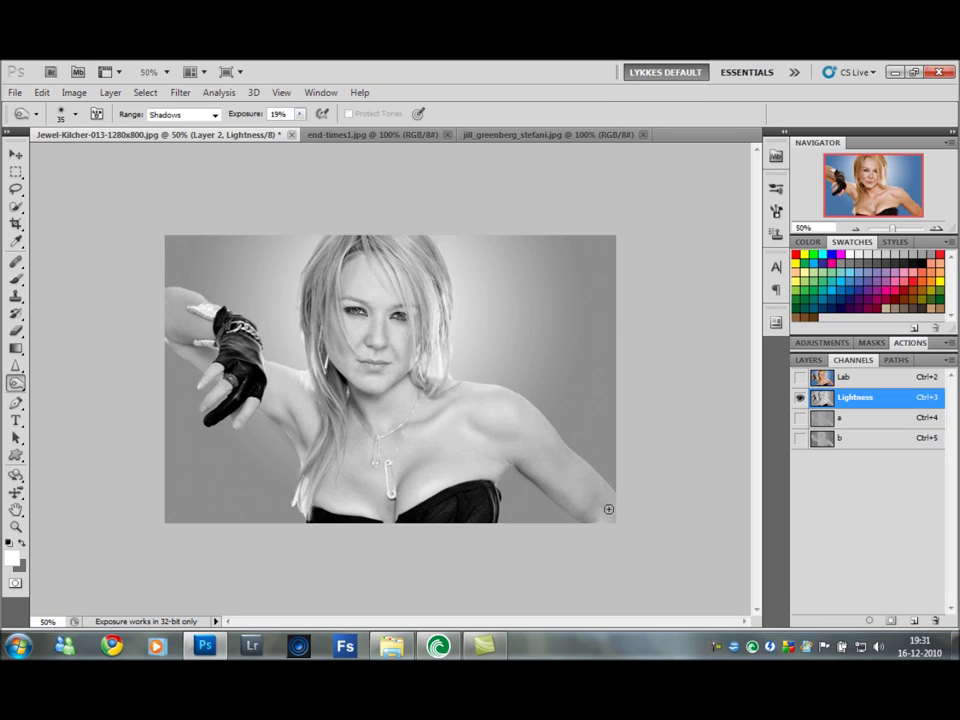
# Dodge the pendant, chest, shoulder and upper arm using Highlights range at 15% exposure
pyautogui.rightClick(16, 384)
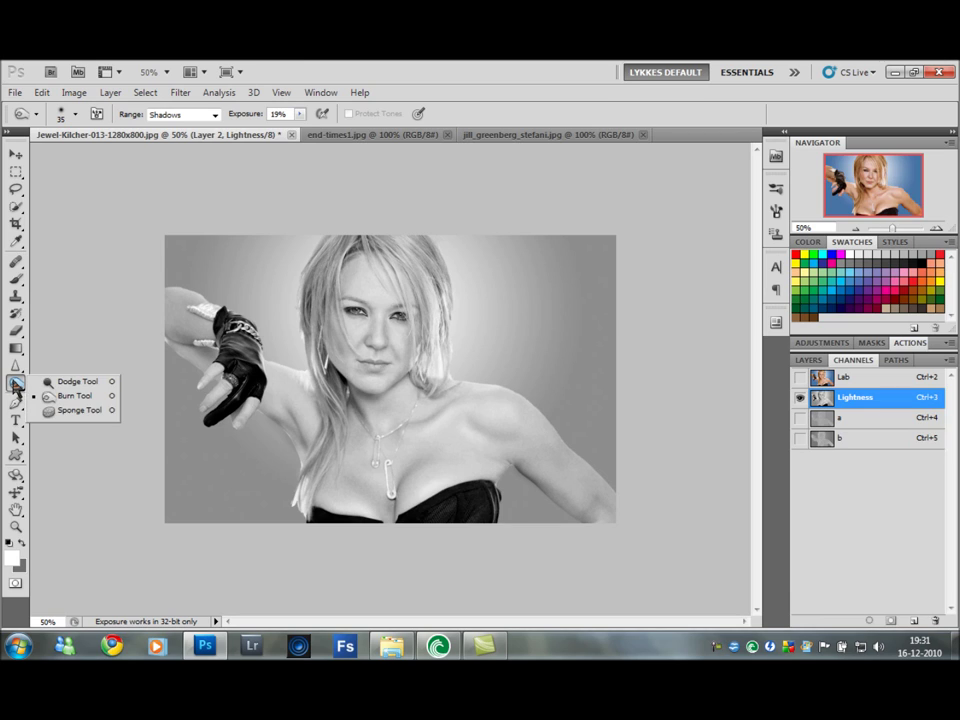
pyautogui.click(62, 382)
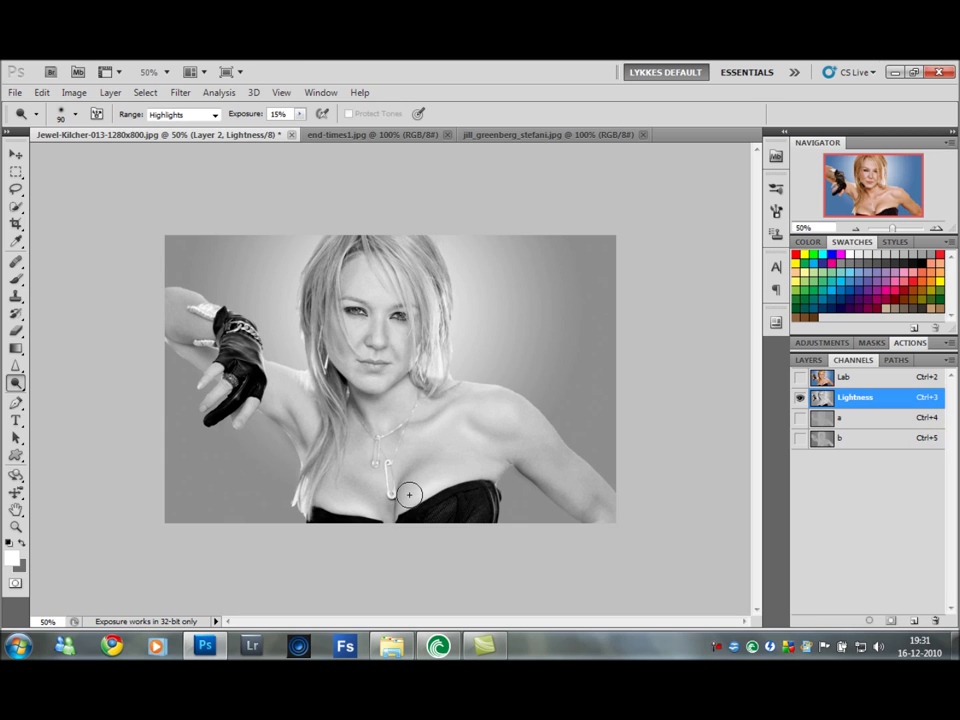
pyautogui.moveTo(386, 465)
pyautogui.mouseDown()
pyautogui.moveTo(390, 509)
pyautogui.moveTo(321, 495)
pyautogui.moveTo(356, 501)
pyautogui.mouseUp()
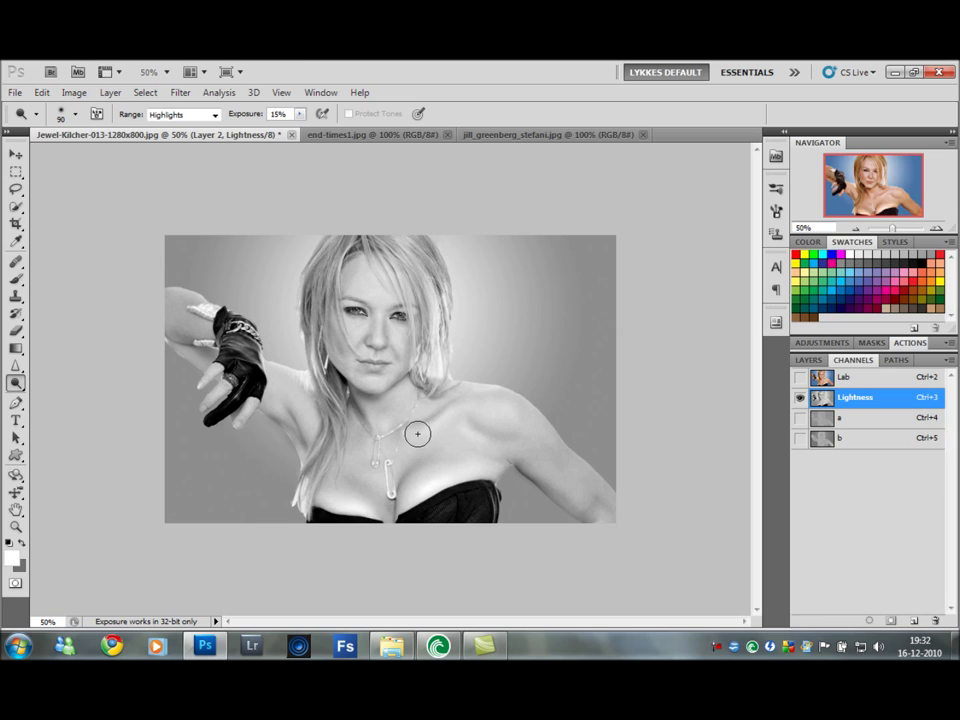
pyautogui.press('[')
pyautogui.press('[')
pyautogui.press('[')
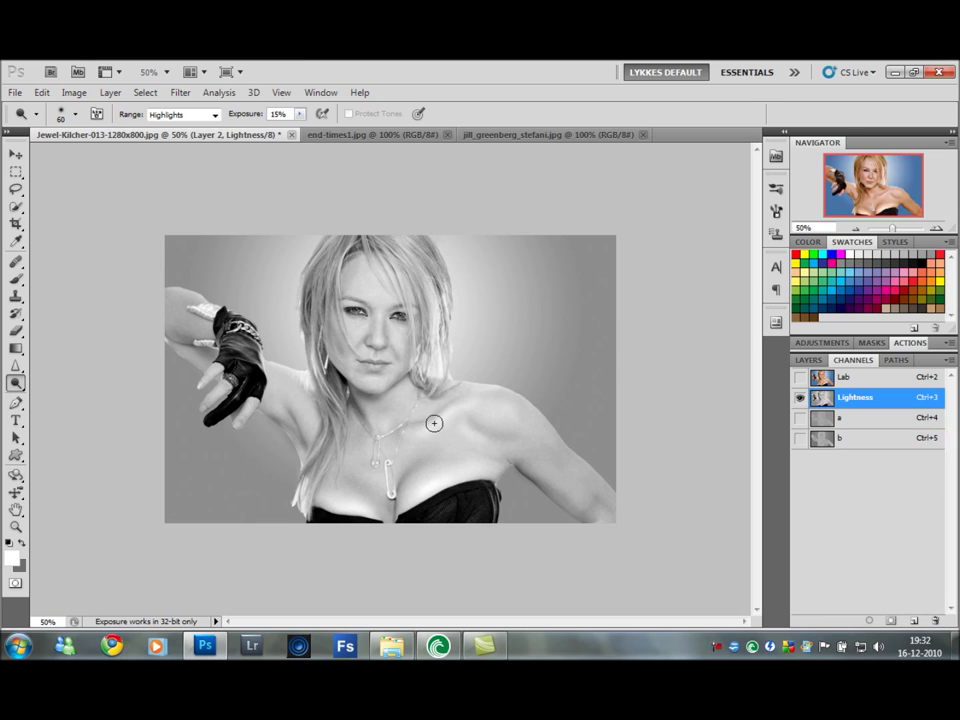
pyautogui.press(']')
pyautogui.press(']')
pyautogui.press(']')
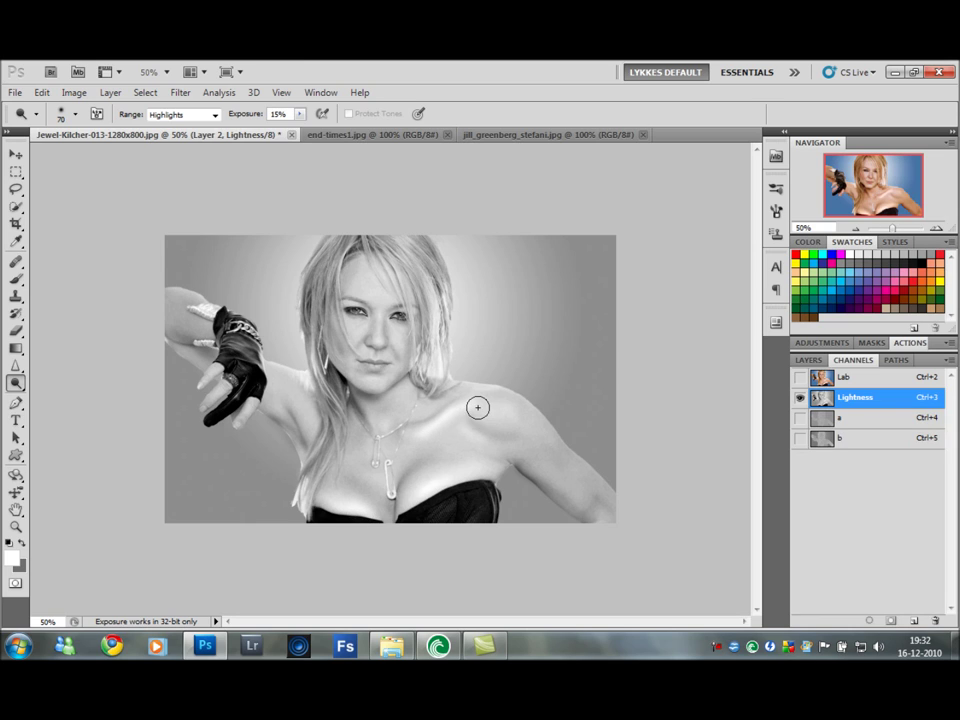
pyautogui.moveTo(504, 423)
pyautogui.mouseDown()
pyautogui.moveTo(491, 407)
pyautogui.moveTo(552, 477)
pyautogui.moveTo(589, 491)
pyautogui.mouseUp()
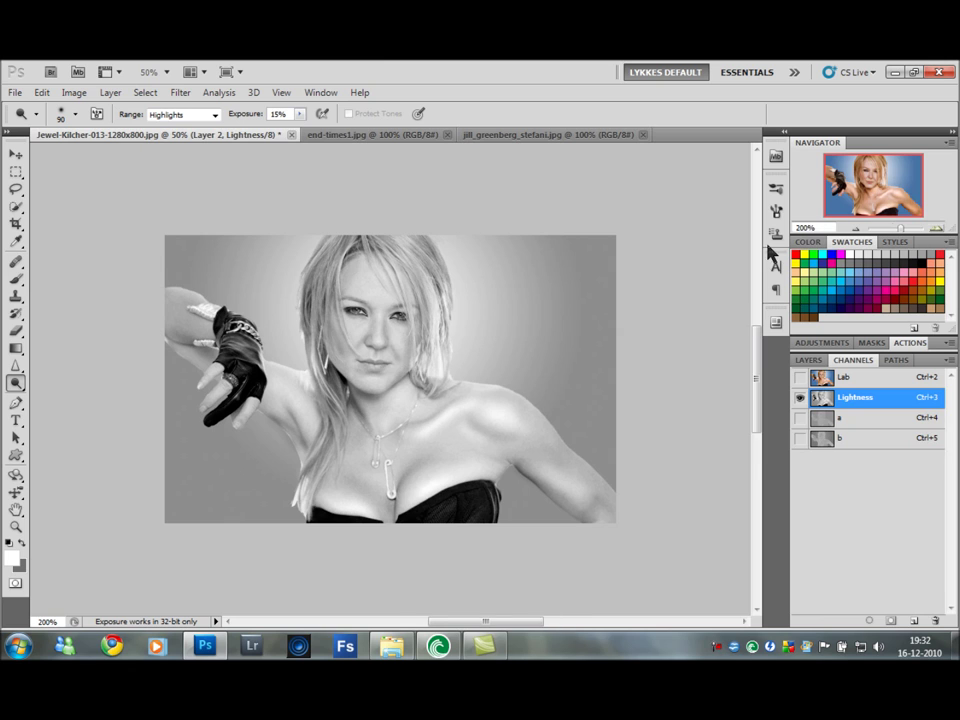
# Dodge the chin, nose tip and forehead with a 35–45 px brush, then view at 50%
pyautogui.click(938, 229)
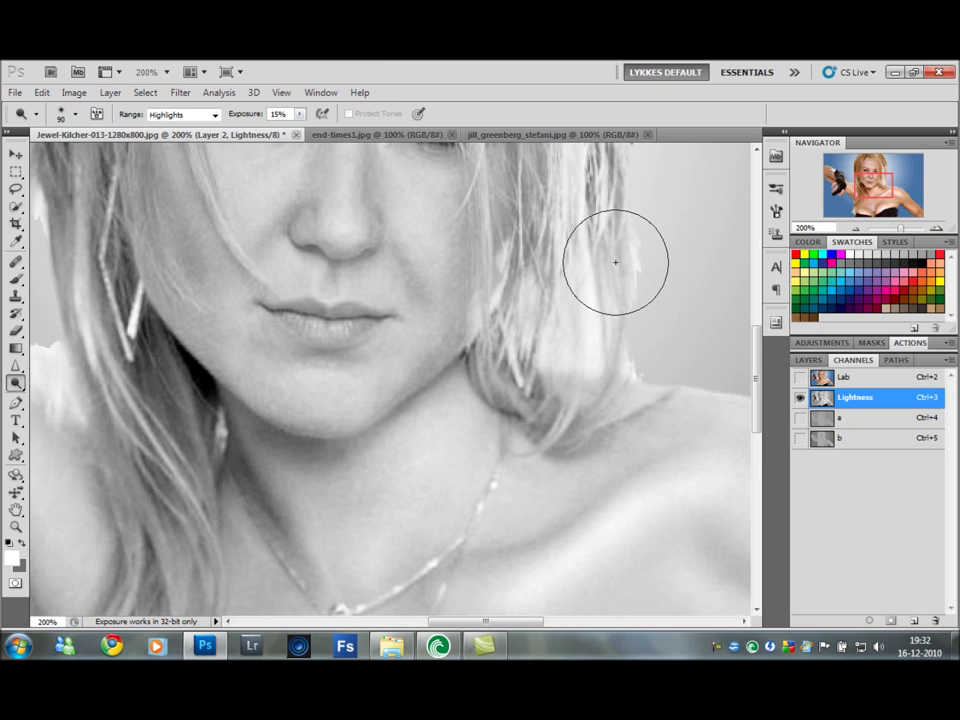
pyautogui.click(852, 229)
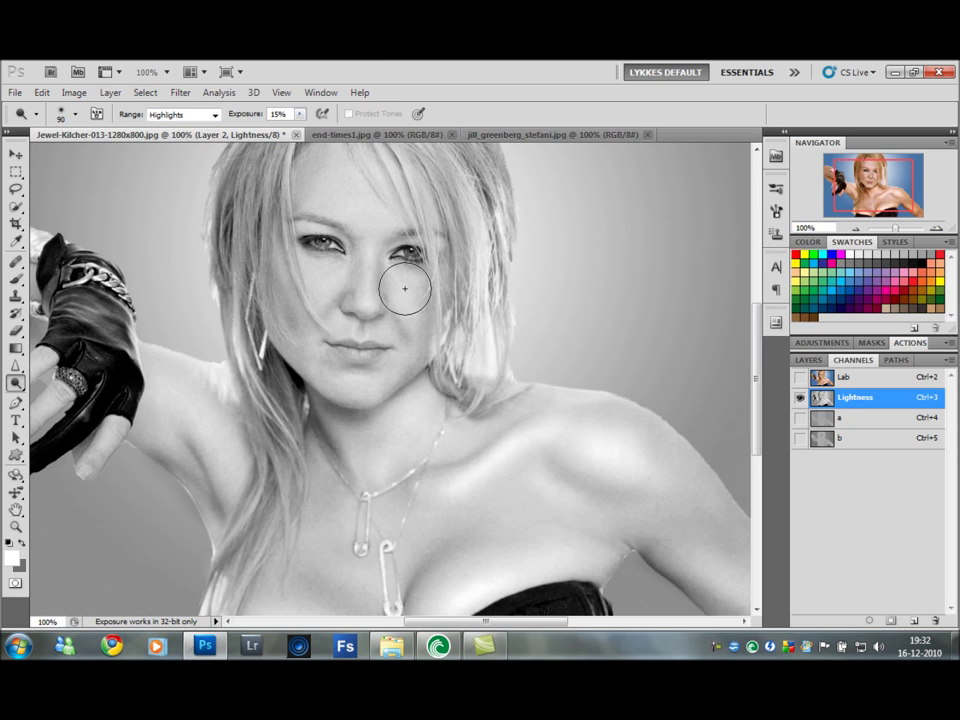
pyautogui.press('[')
pyautogui.press('[')
pyautogui.press('[')
pyautogui.press('[')
pyautogui.press('[')
pyautogui.press('[')
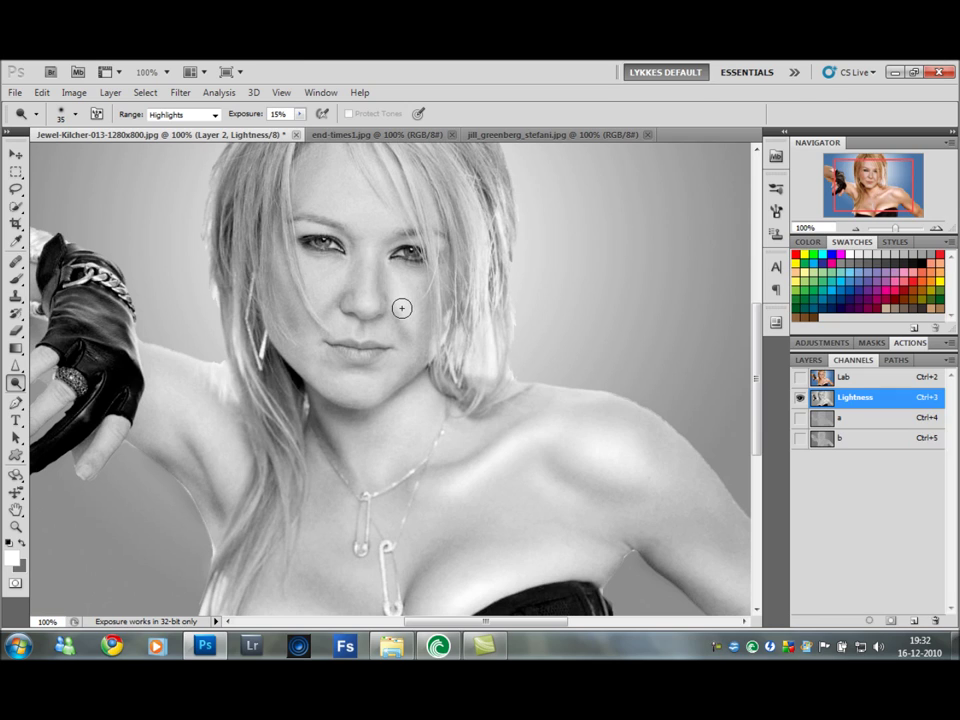
pyautogui.moveTo(366, 392); pyautogui.dragTo(326, 364)
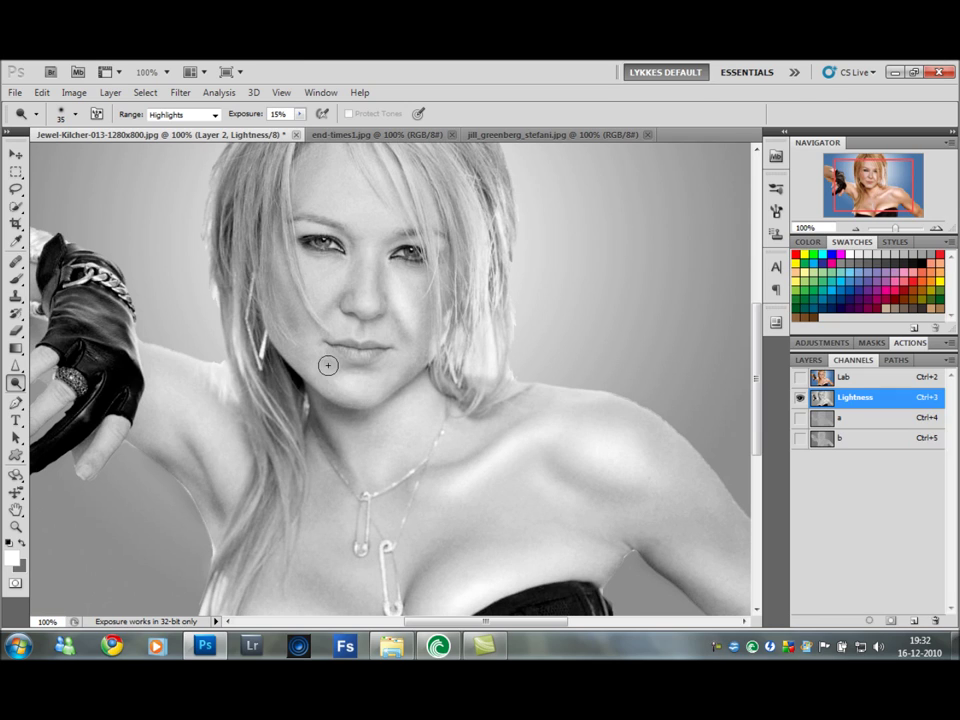
pyautogui.moveTo(368, 248)
pyautogui.mouseDown()
pyautogui.moveTo(366, 302)
pyautogui.moveTo(366, 271)
pyautogui.moveTo(314, 272)
pyautogui.moveTo(343, 329)
pyautogui.moveTo(371, 330)
pyautogui.moveTo(365, 287)
pyautogui.mouseUp()
pyautogui.scroll(2, 345, 199)
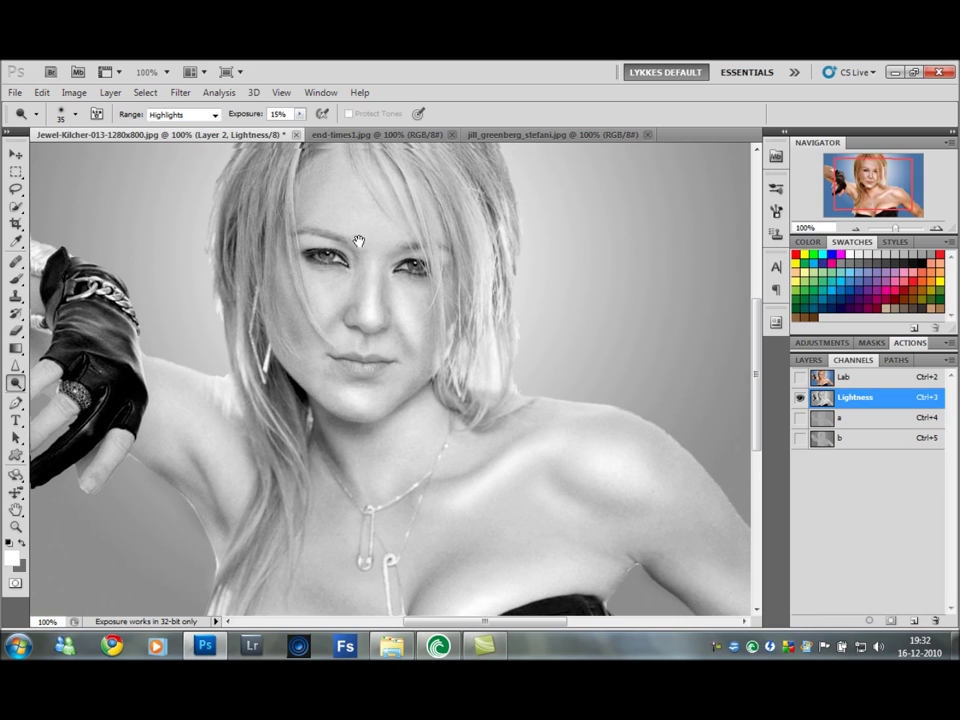
pyautogui.press(']')
pyautogui.moveTo(345, 208)
pyautogui.mouseDown()
pyautogui.moveTo(385, 244)
pyautogui.moveTo(359, 212)
pyautogui.moveTo(354, 237)
pyautogui.moveTo(373, 262)
pyautogui.moveTo(352, 193)
pyautogui.moveTo(343, 228)
pyautogui.moveTo(390, 263)
pyautogui.moveTo(369, 221)
pyautogui.mouseUp()
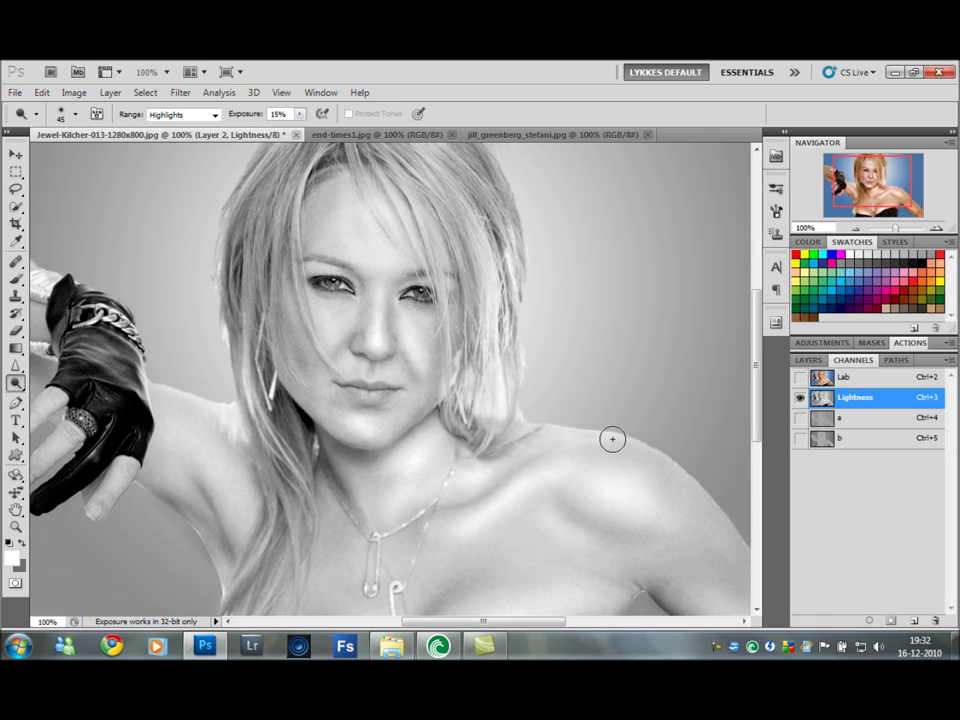
pyautogui.click(856, 229)
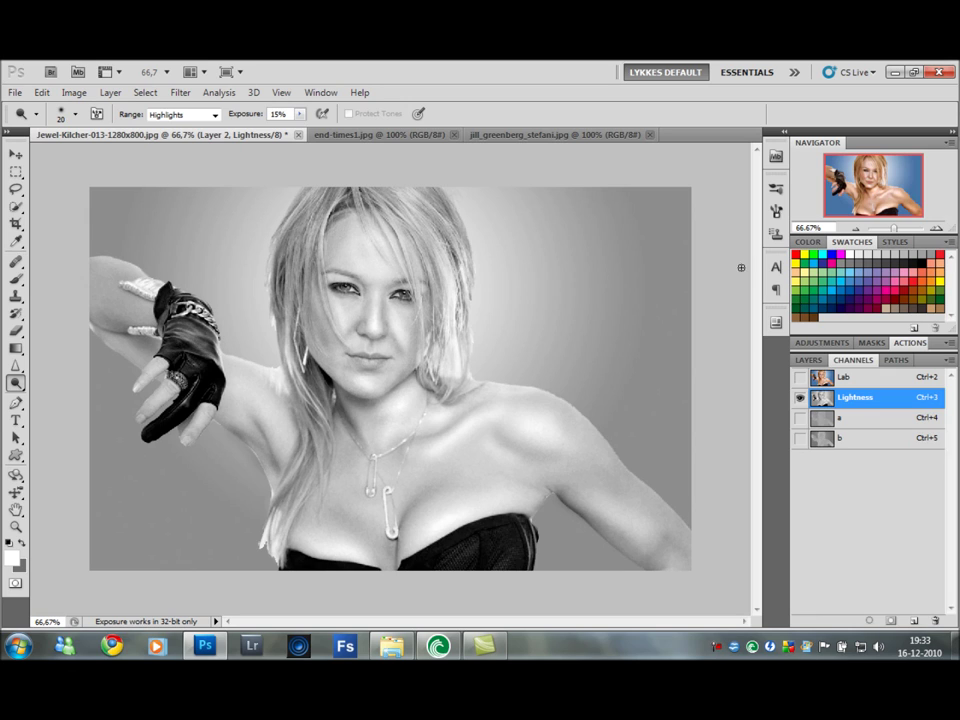
pyautogui.click(857, 229)
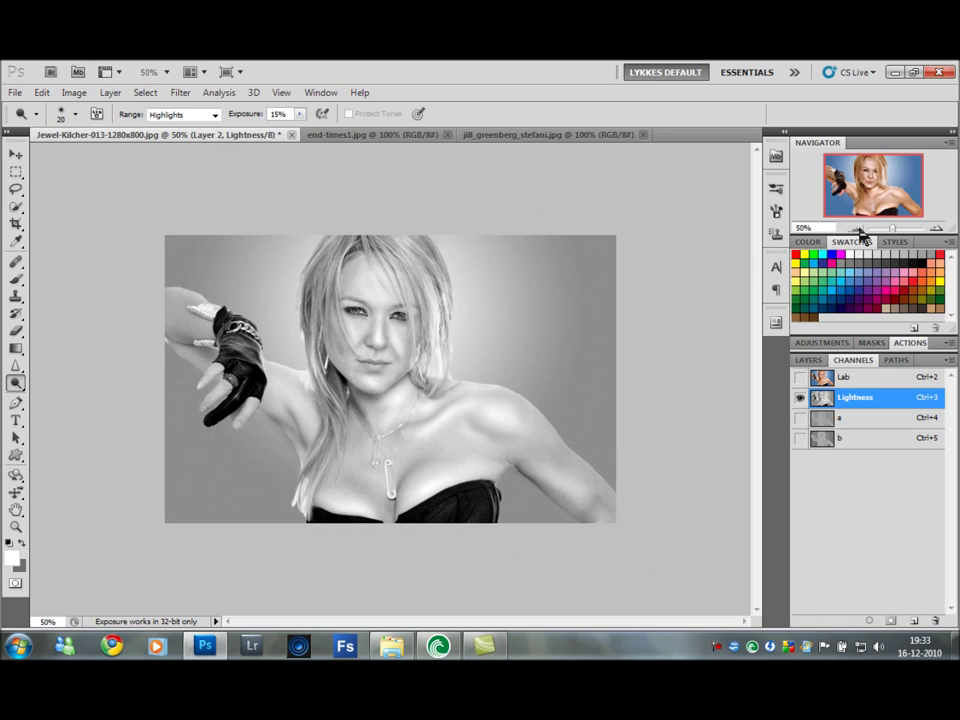
# Show the Lab composite channel and change the image mode to RGB Color
pyautogui.click(846, 377)
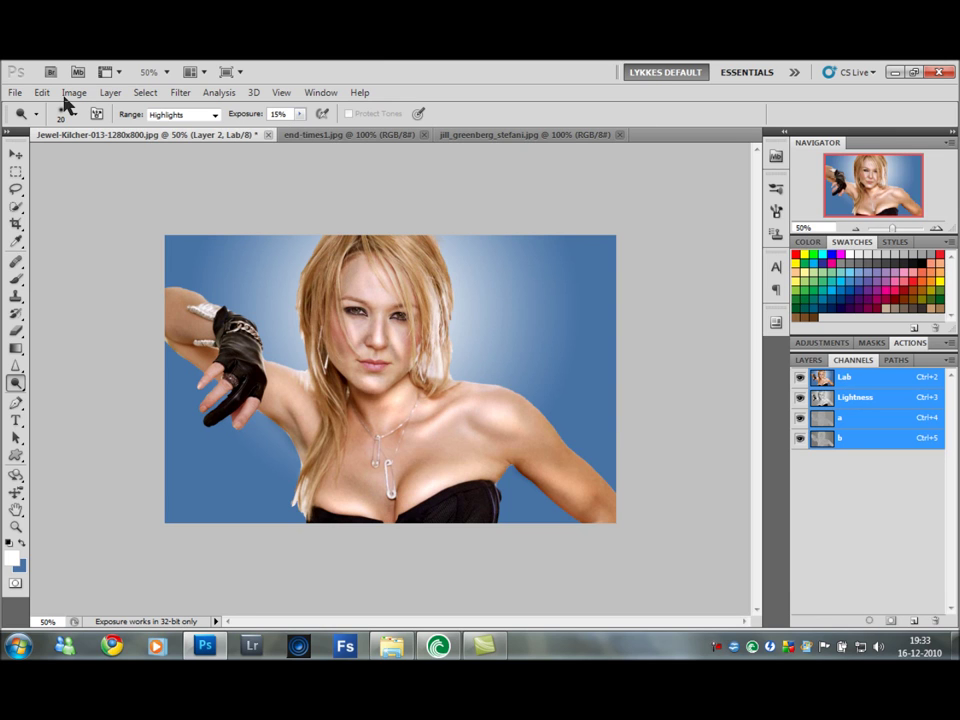
pyautogui.click(45, 93)
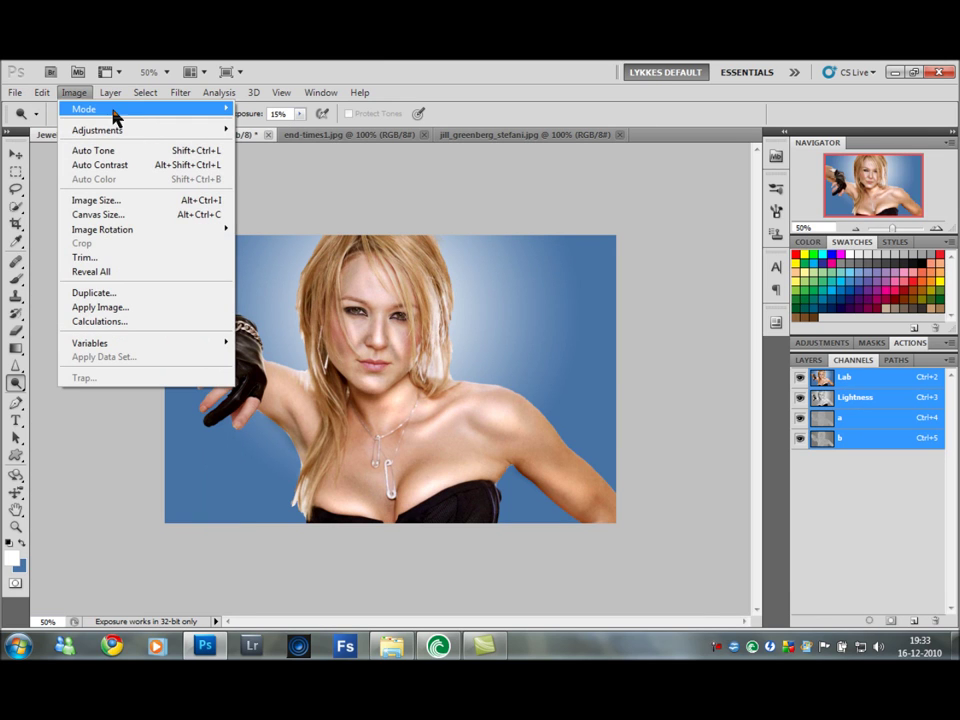
pyautogui.moveTo(186, 112)
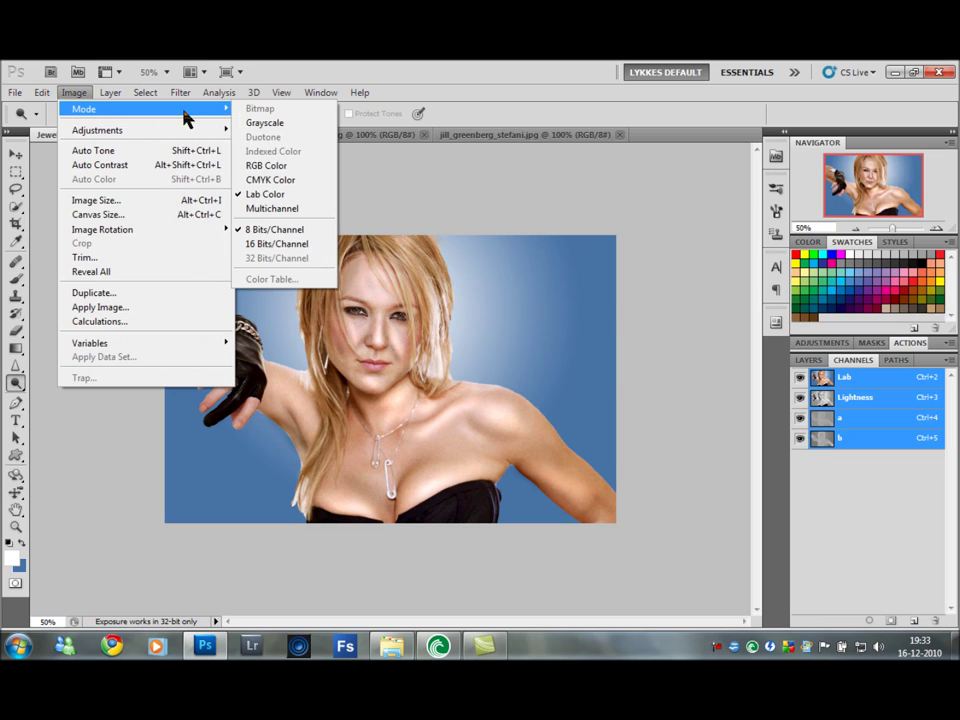
pyautogui.click(268, 166)
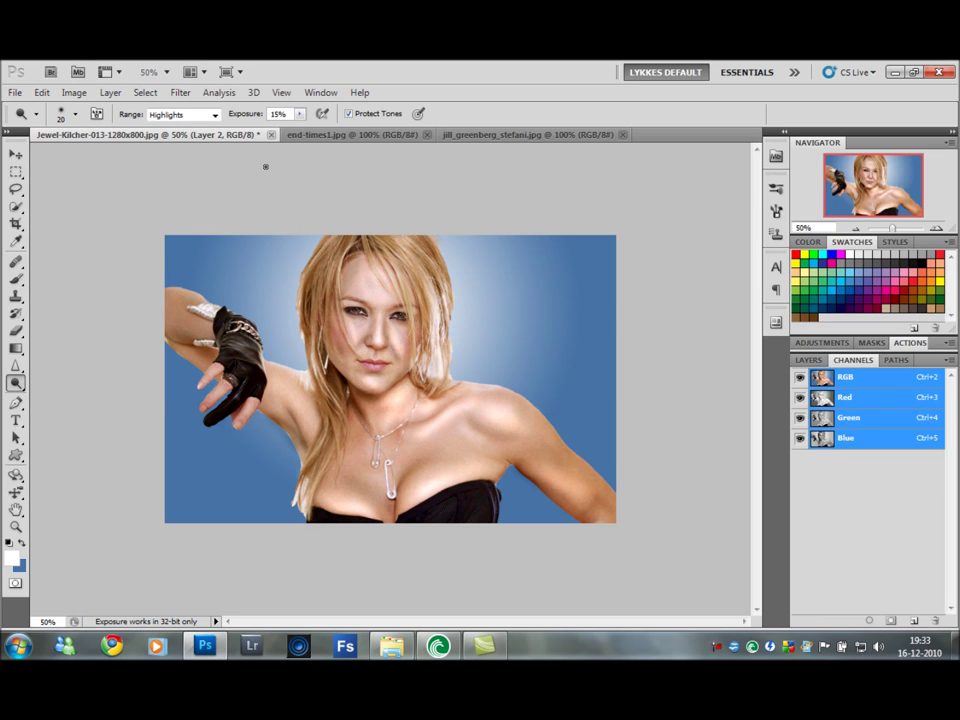
pyautogui.click(805, 361)
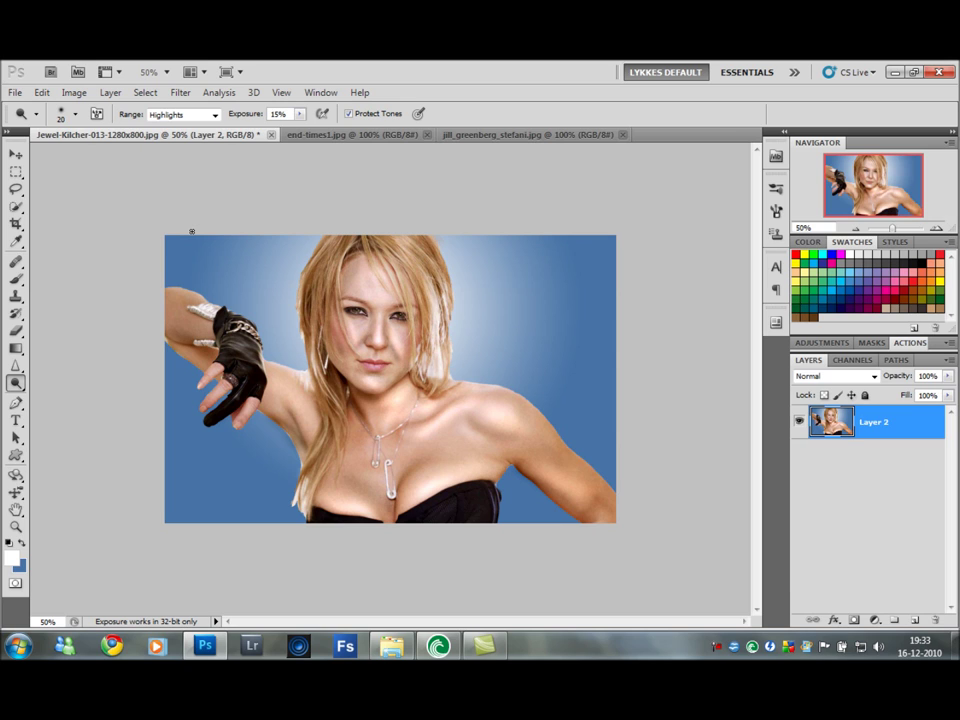
# Apply Filter > Sharpen > Unsharp Mask with Amount 35%
pyautogui.click(181, 92)
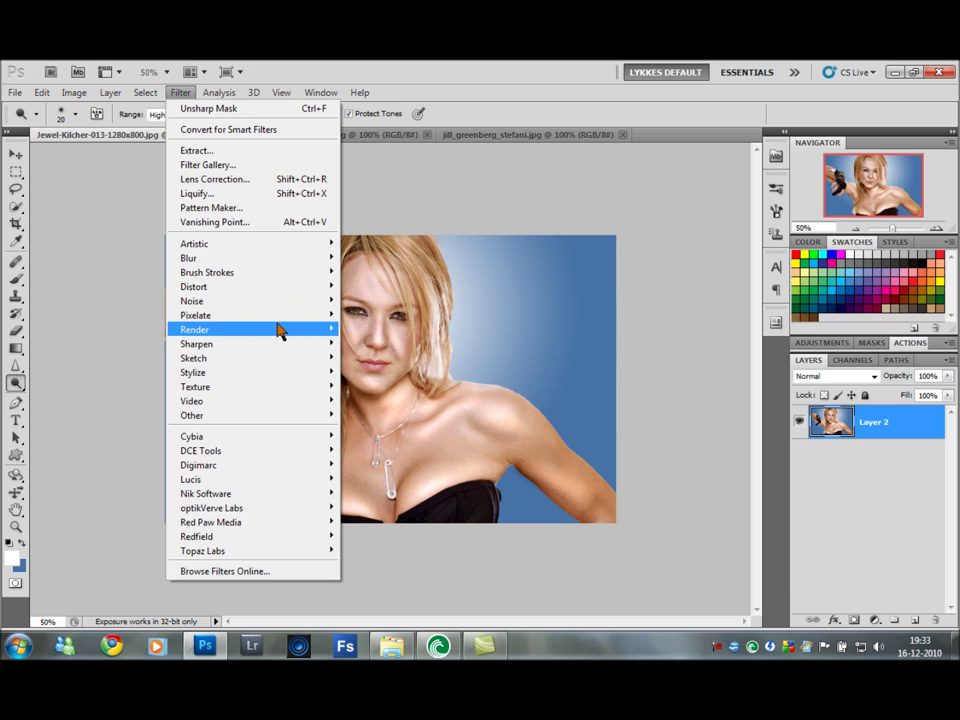
pyautogui.moveTo(312, 345)
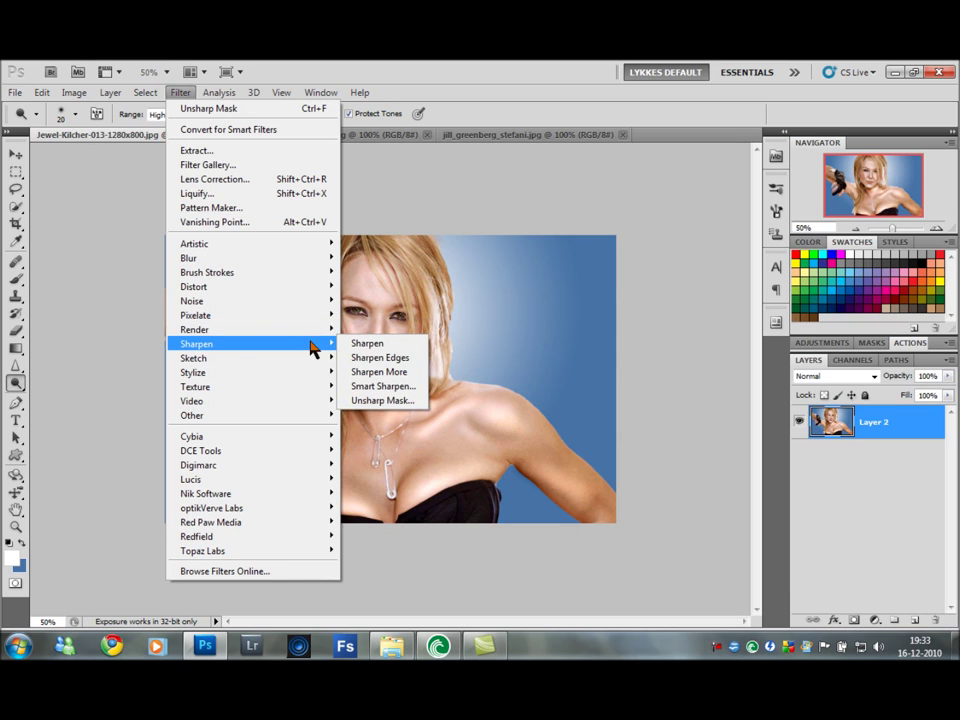
pyautogui.click(381, 401)
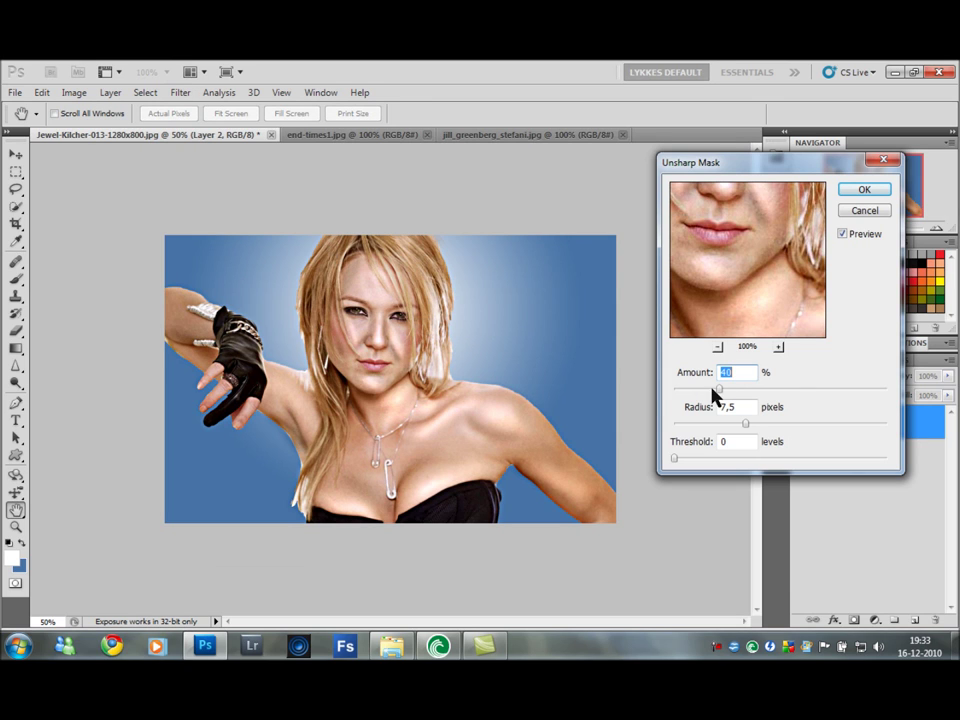
pyautogui.press('Down')
pyautogui.press('Down')
pyautogui.press('Down')
pyautogui.press('Down')
pyautogui.press('Down')
pyautogui.press('Down')
pyautogui.press('Down')
pyautogui.click(843, 235)
pyautogui.click(863, 190)
pyautogui.press('o')
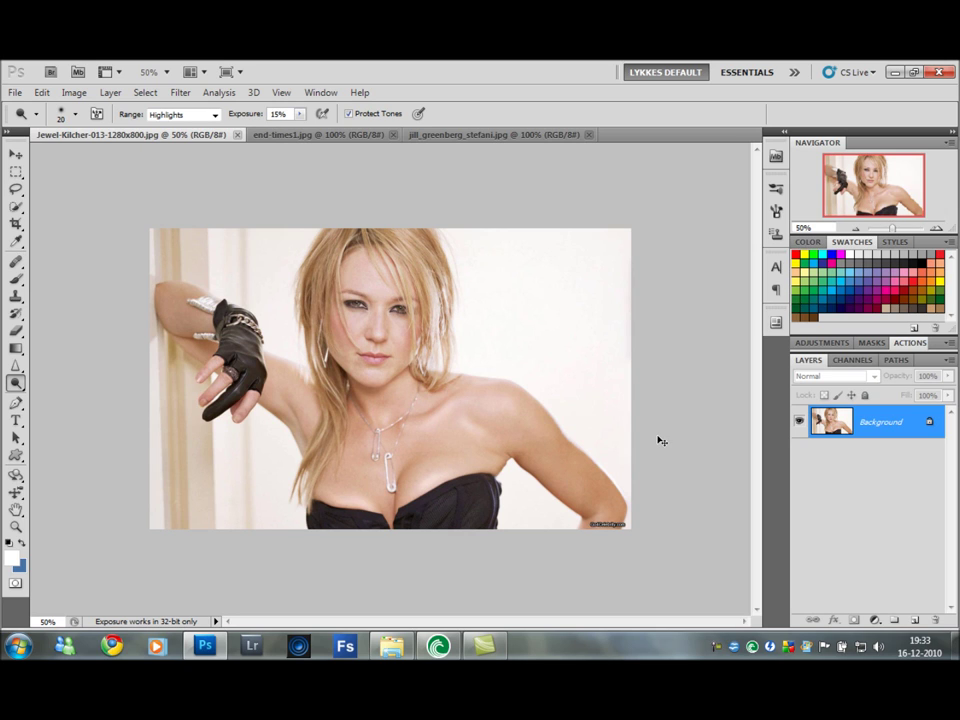
# Compare the blue-background edit with the original white-background portrait, ending on the original
pyautogui.hotkey('ctrl', 'z')
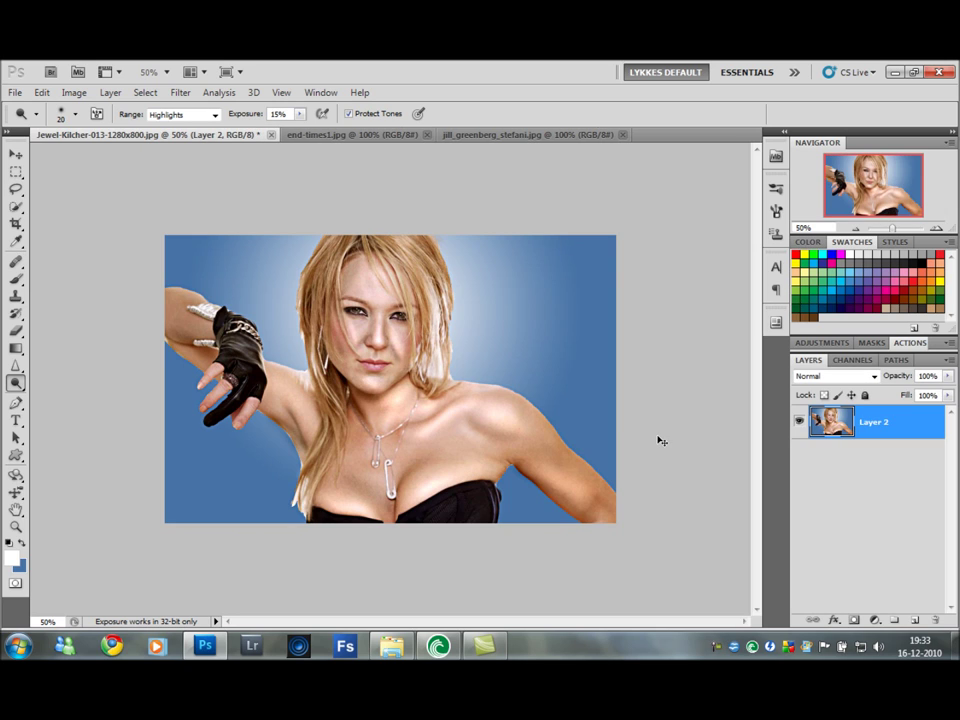
pyautogui.hotkey('ctrl', 'z')
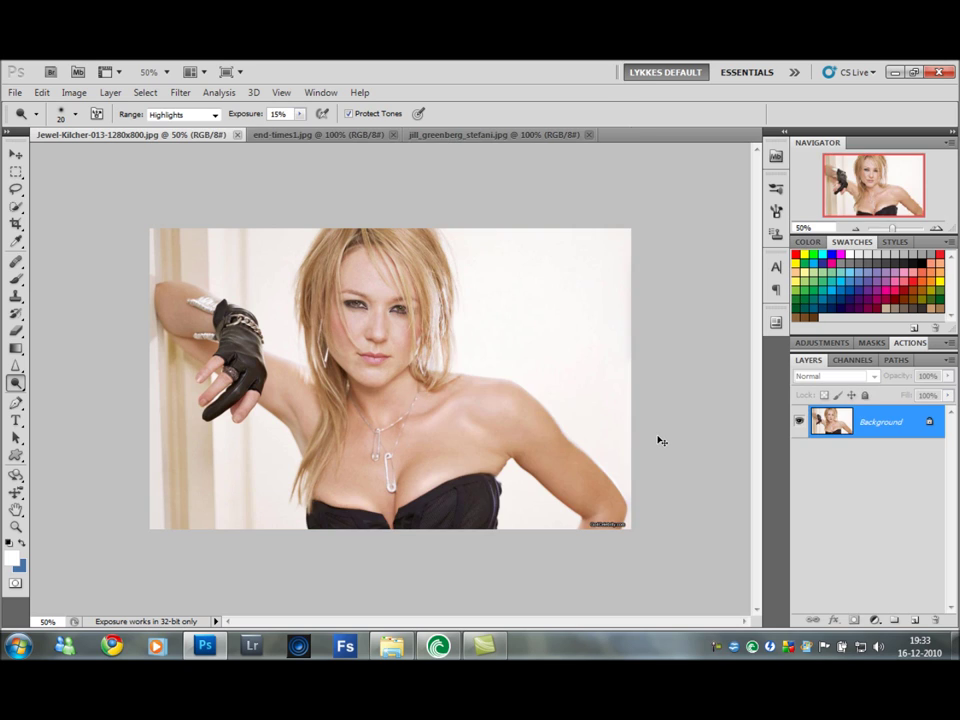